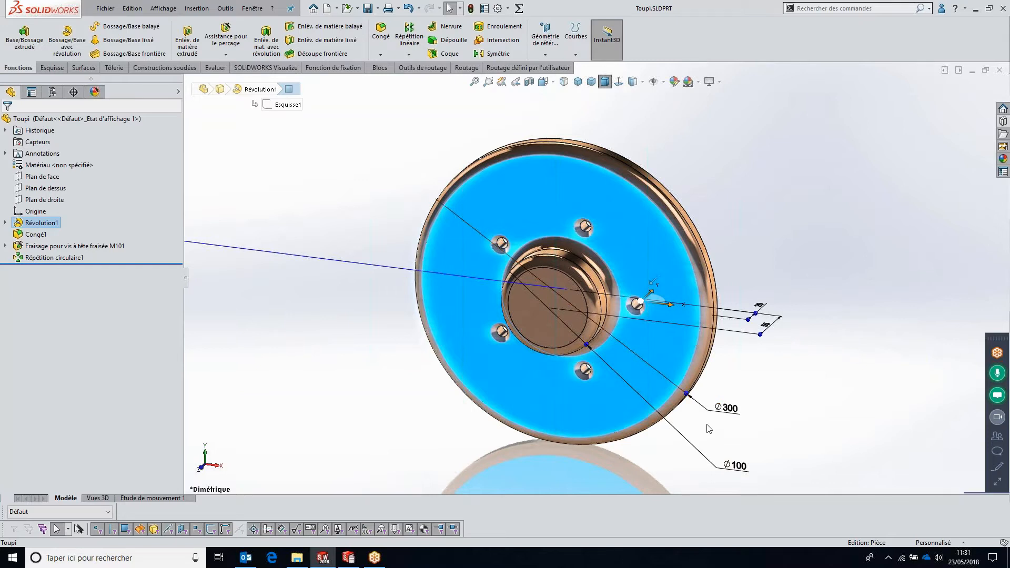
Examine the driving dimensions of the revolved disc and of the countersunk hole's positioning circle
click(741, 269)
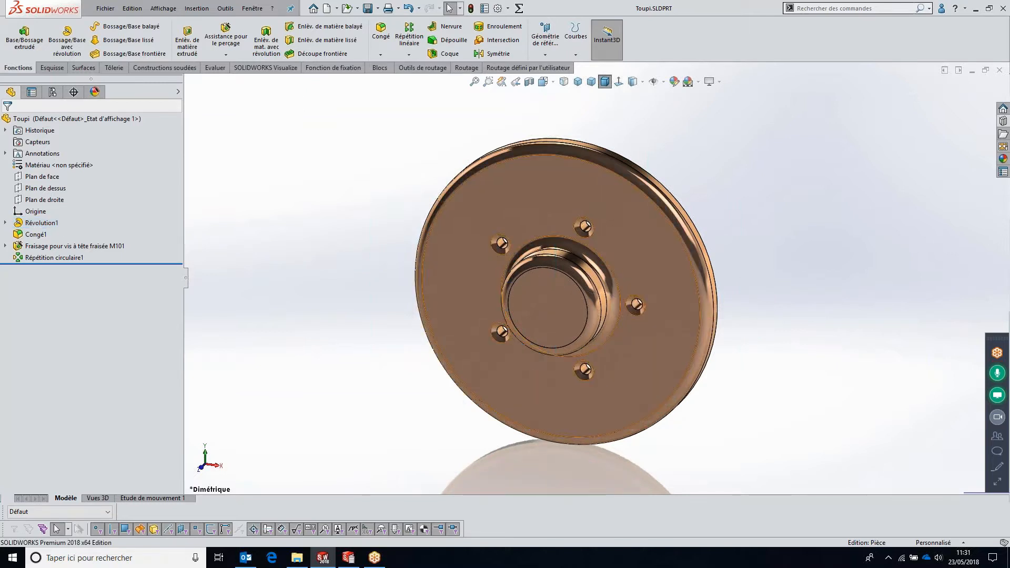
click(621, 358)
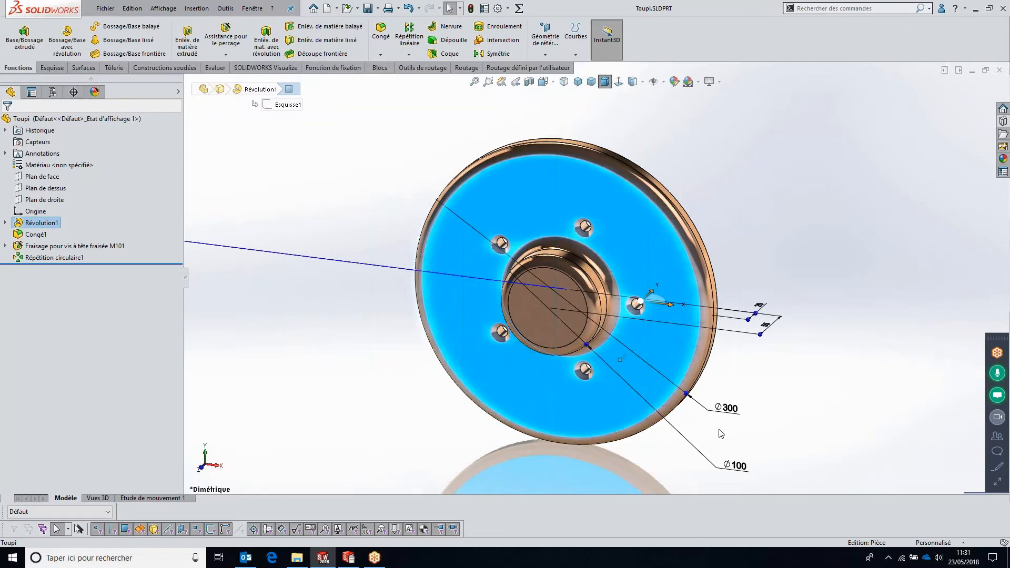
key(Escape)
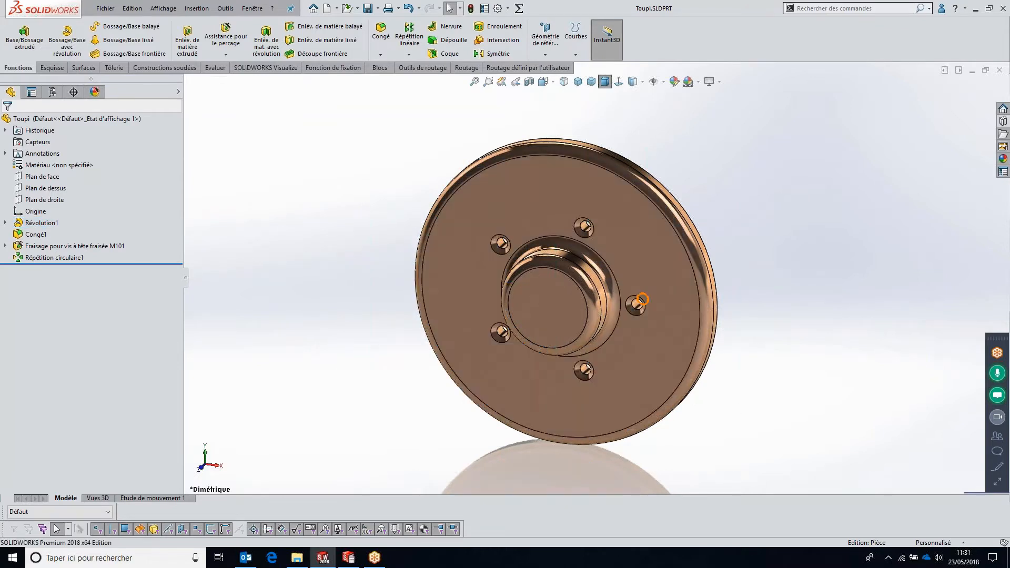
click(640, 301)
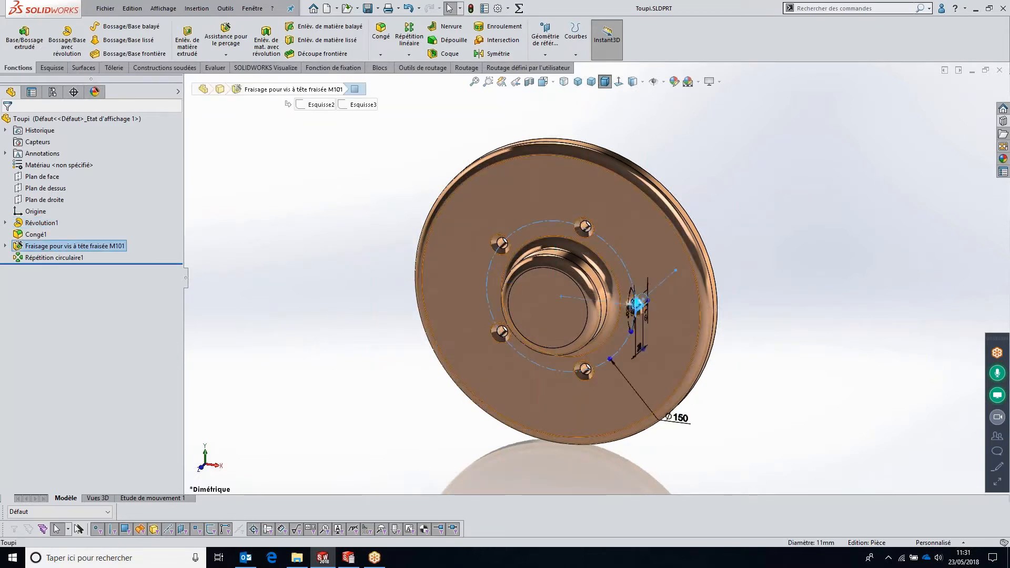
click(723, 418)
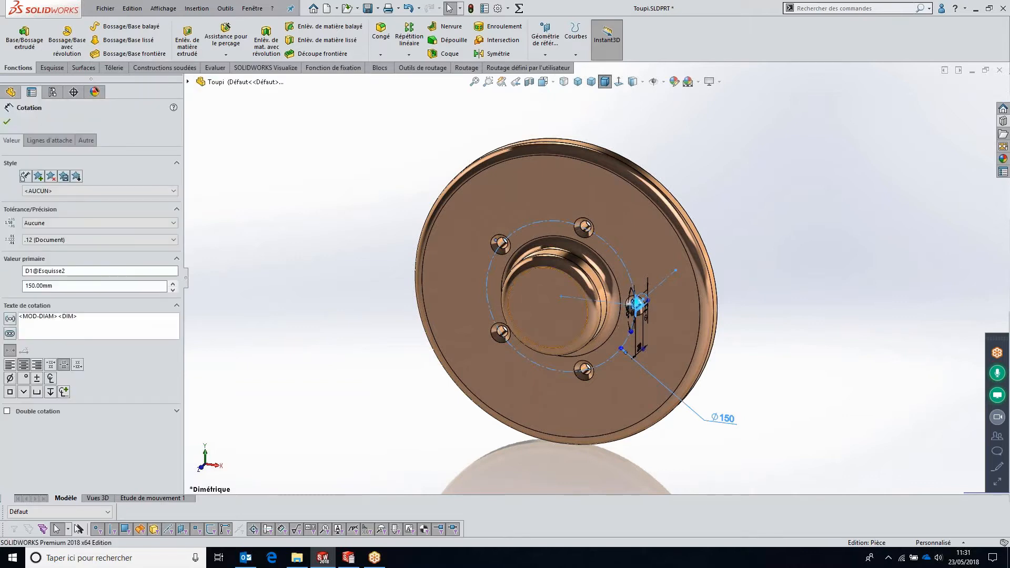
click(676, 344)
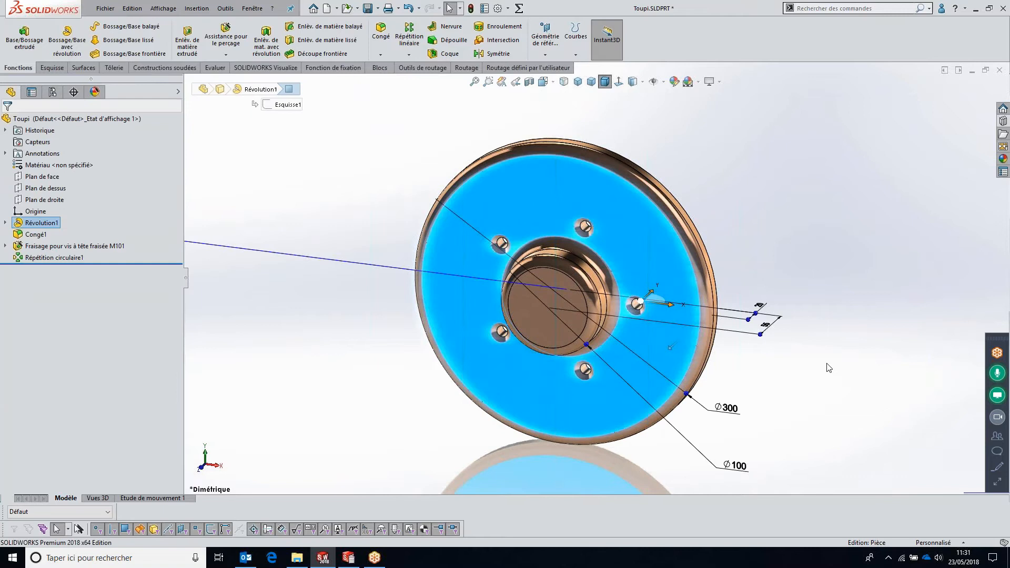
click(775, 275)
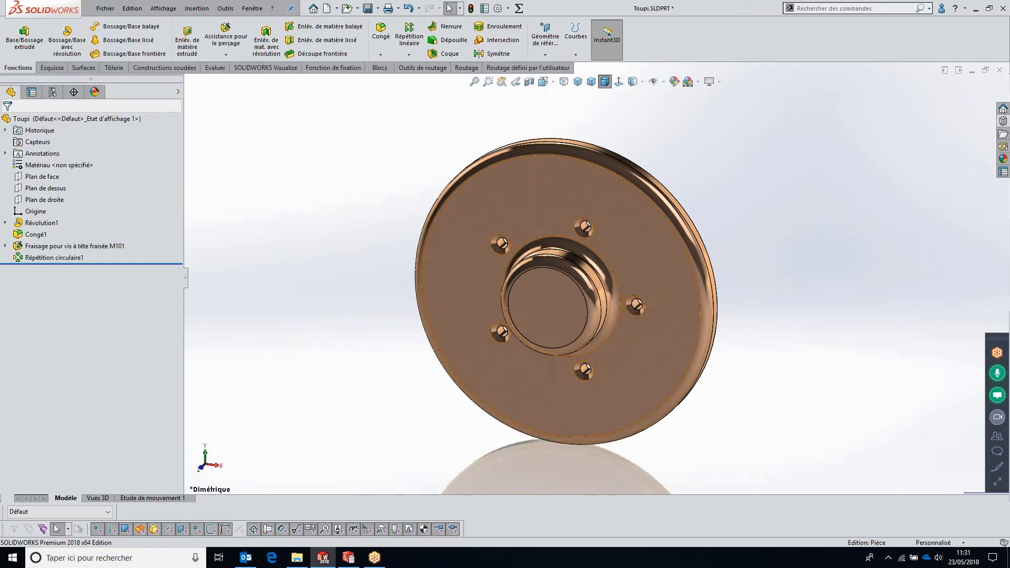
click(637, 304)
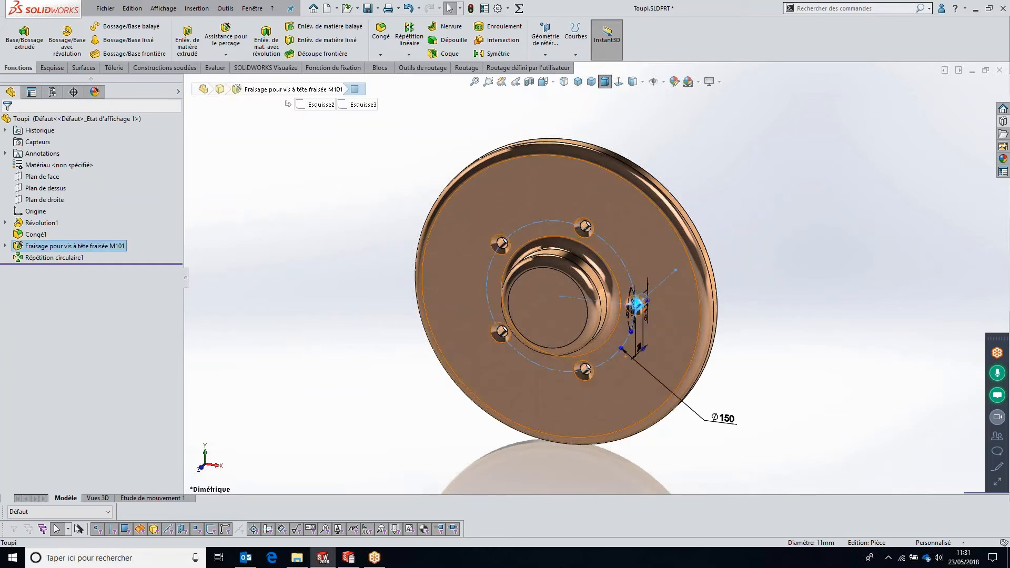
click(722, 419)
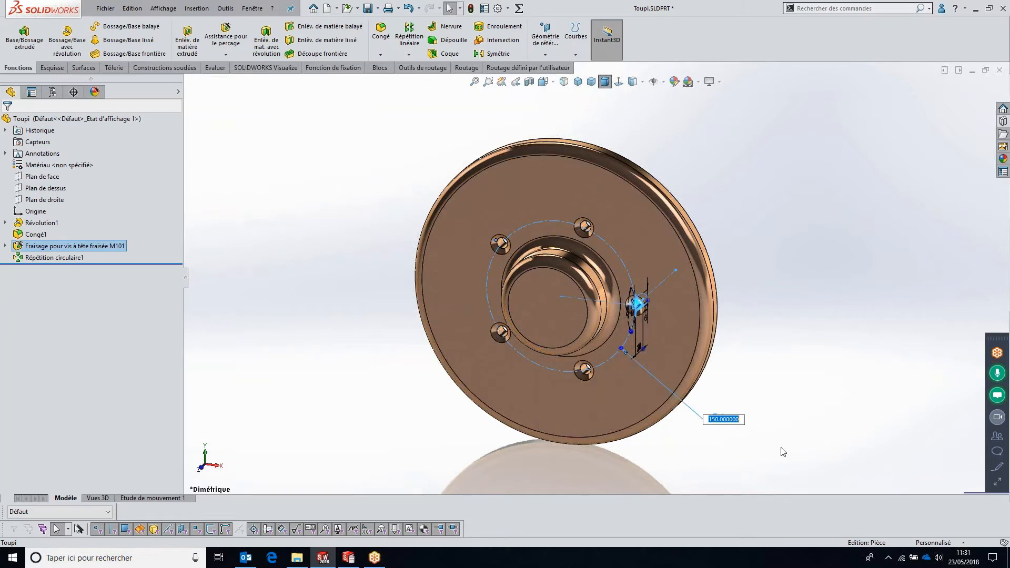
click(783, 452)
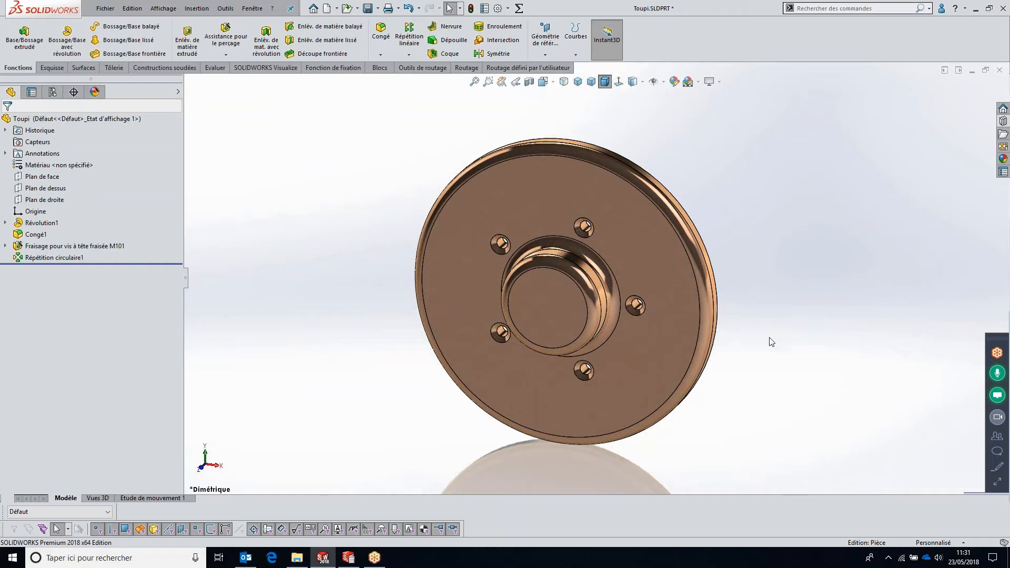
click(661, 353)
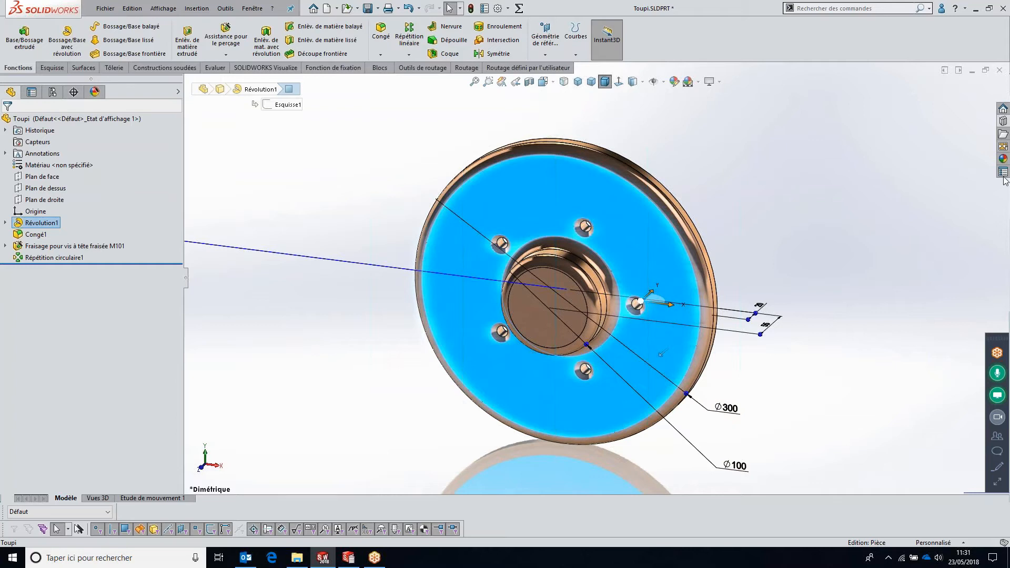
key(Escape)
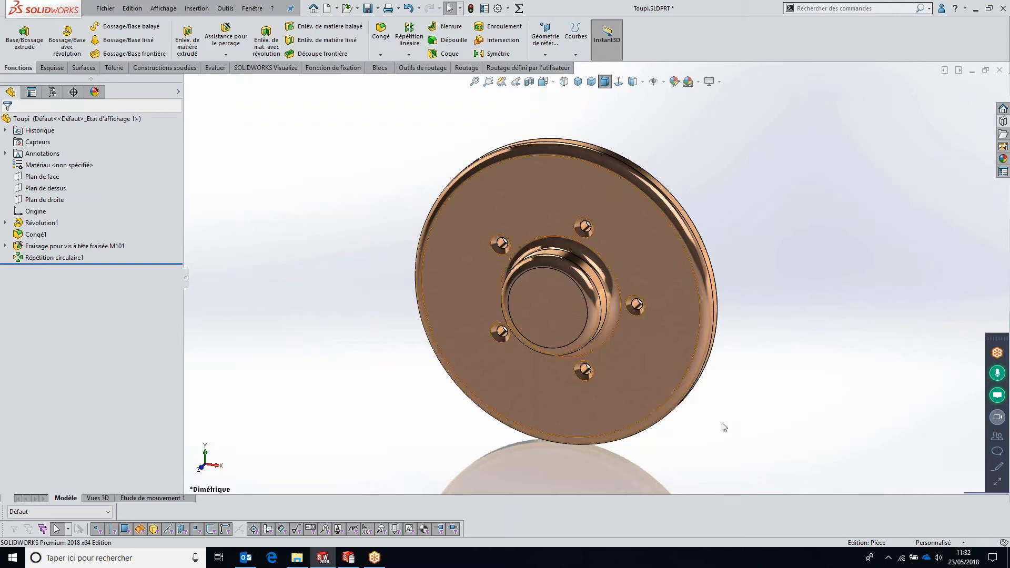
Show the dimensions of the disc's revolved feature and turn on the display of dimension names
click(641, 361)
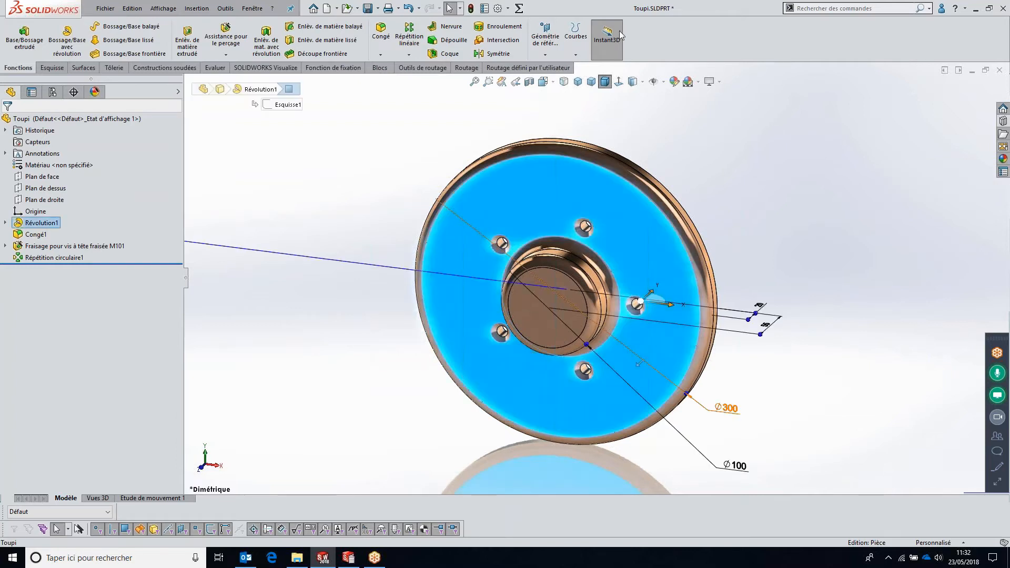
click(663, 81)
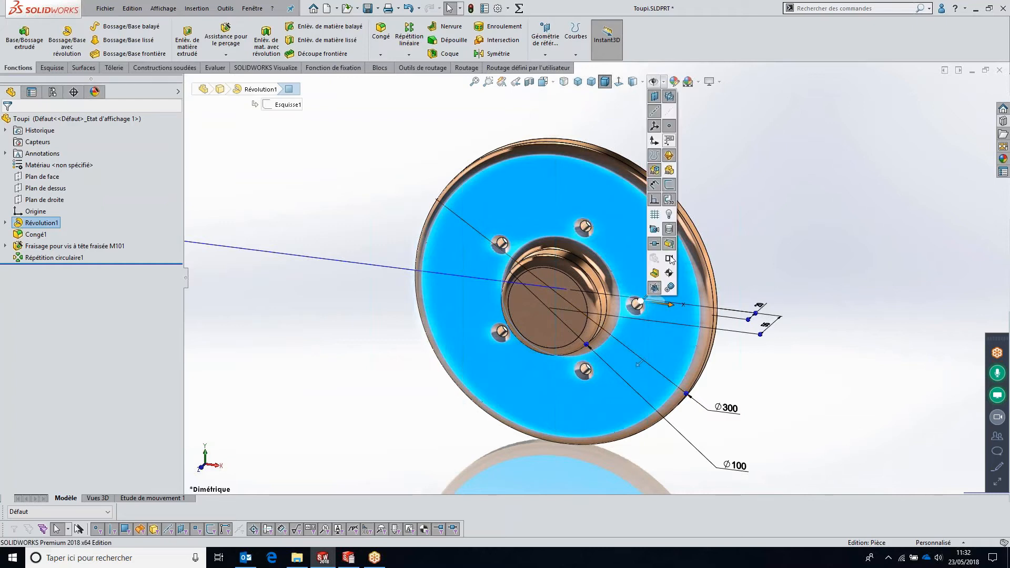
click(669, 258)
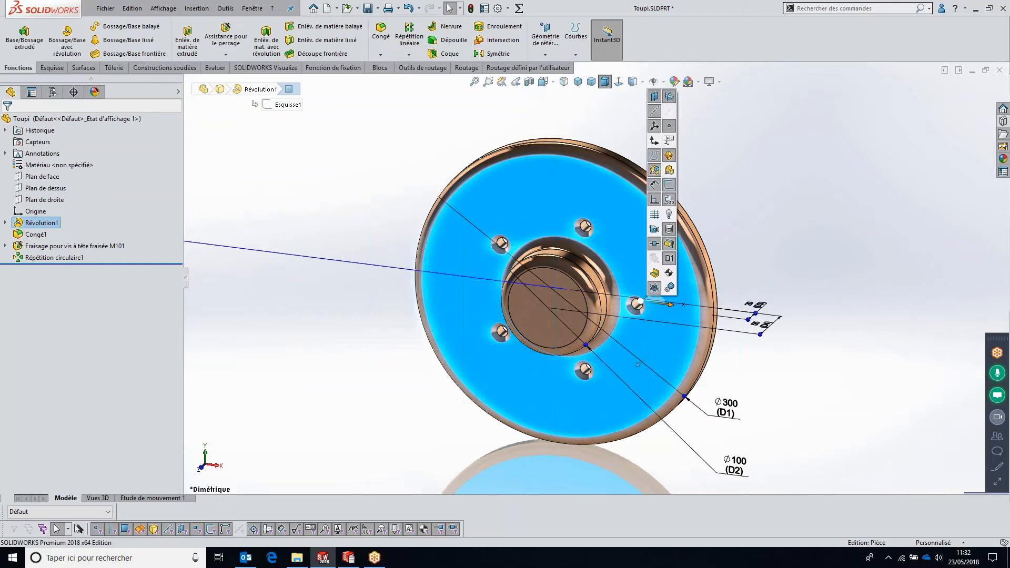
Rename the disc's 300 mm outer diameter dimension as ØExt
click(726, 406)
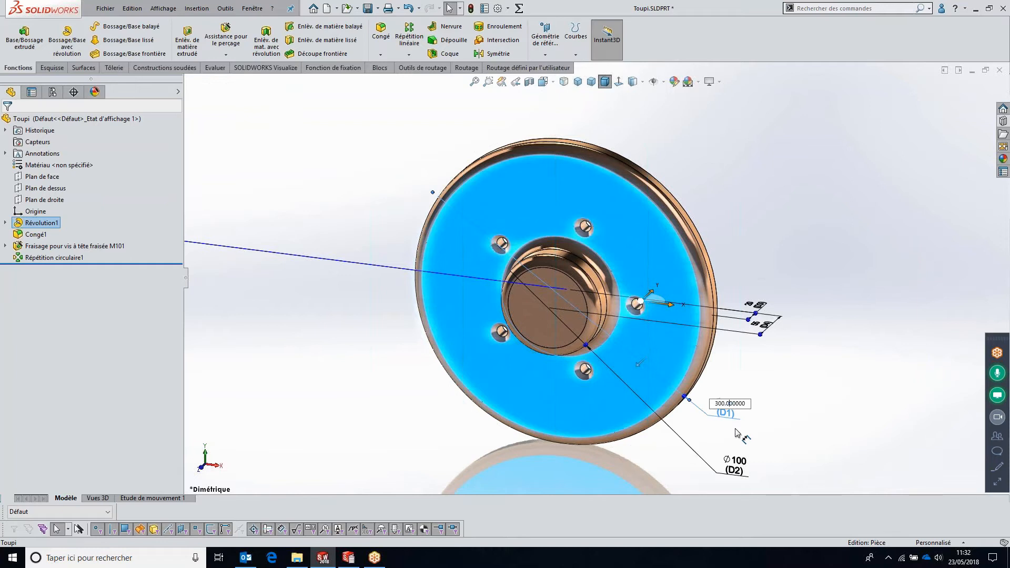
key(Escape)
double_click(728, 406)
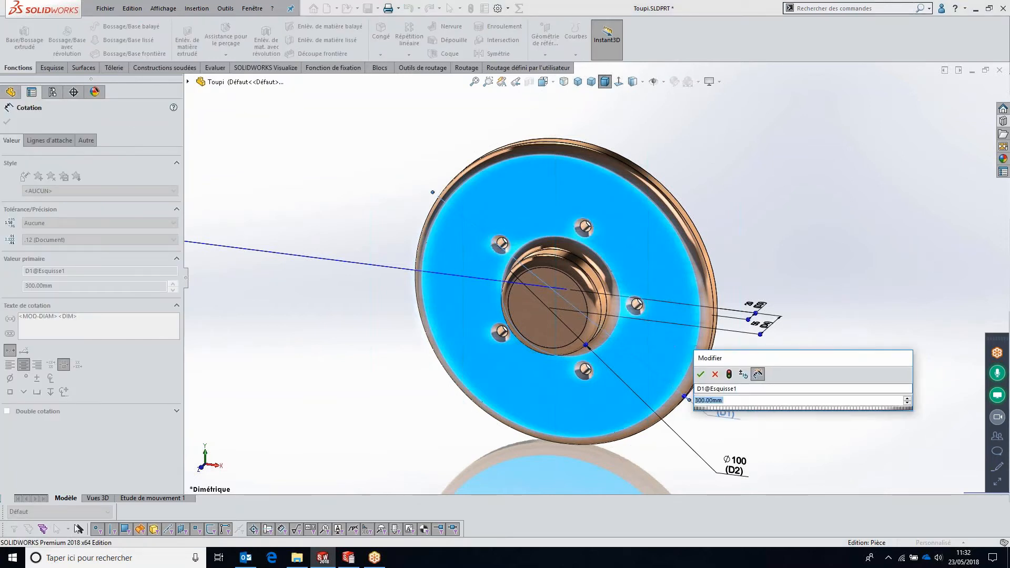
click(717, 388)
text(157Ext)
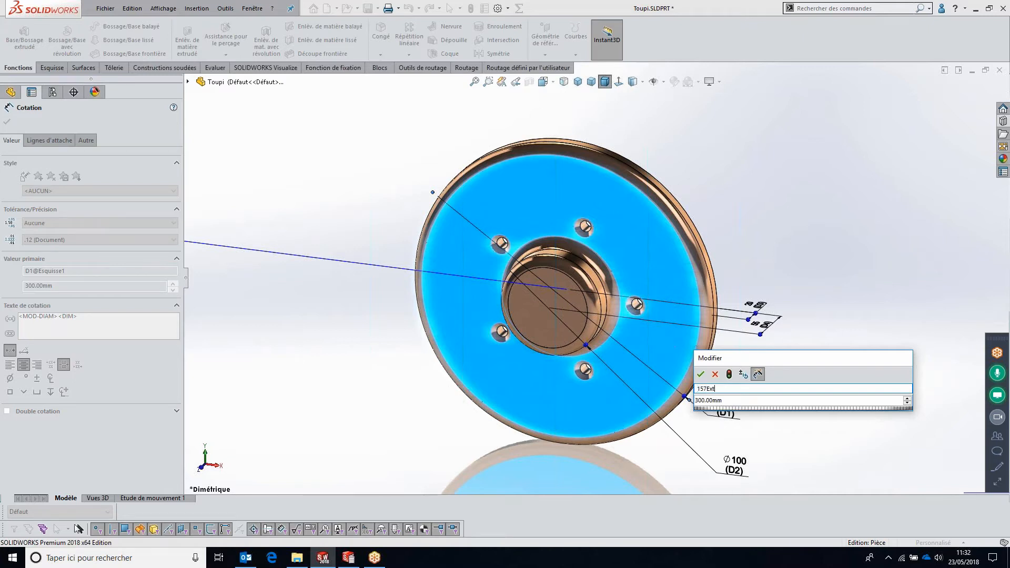
key(BackSpace)
key(BackSpace)
key(BackSpace)
key(BackSpace)
key(BackSpace)
key(BackSpace)
text(ØExt)
key(Return)
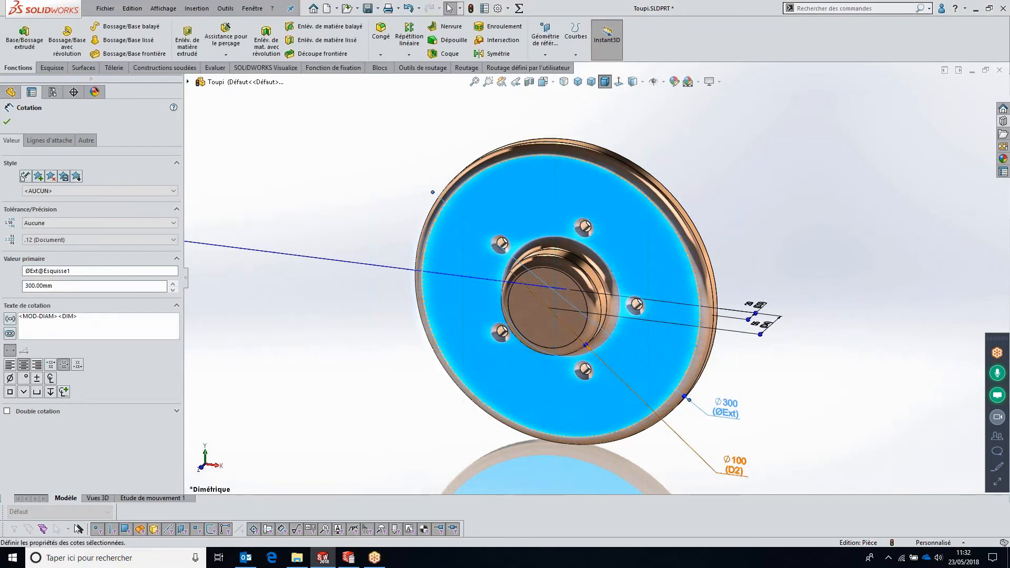
Rename the hub's 100 mm diameter dimension as ØInt
double_click(734, 460)
click(734, 472)
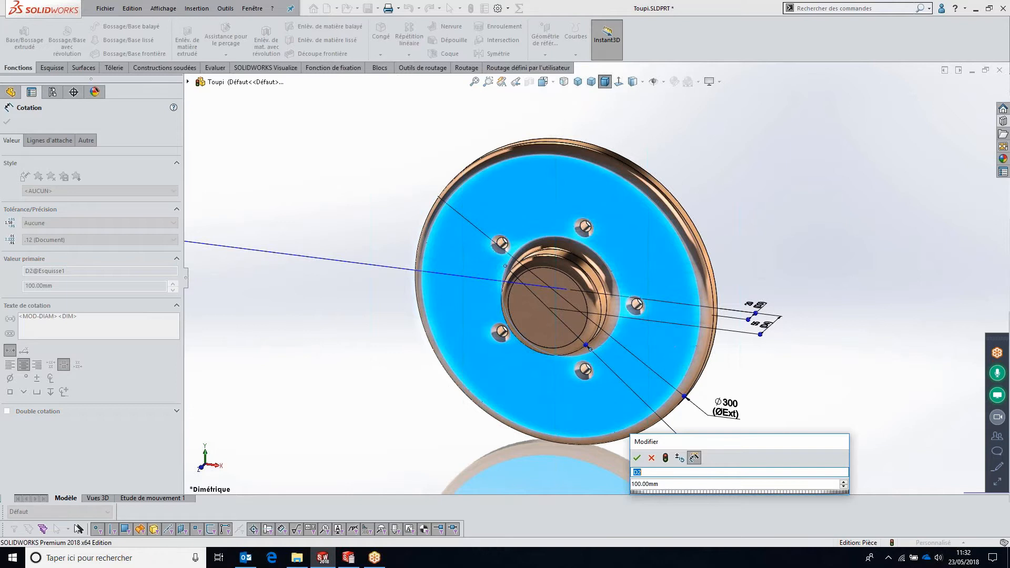
text(Ø)
click(637, 457)
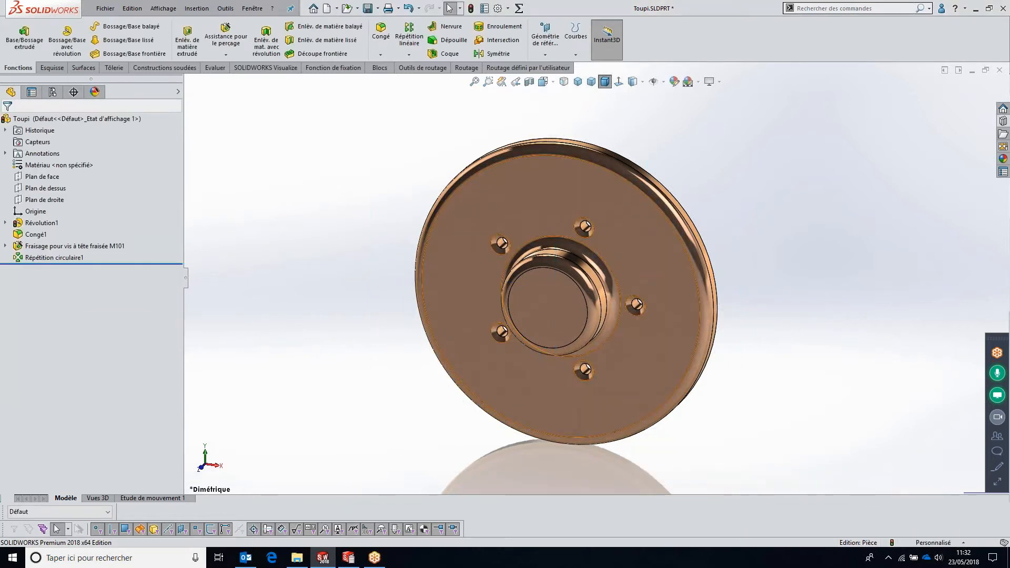
Rename the diameter dimension of the countersunk holes' positioning circle as Øposition trous
click(661, 353)
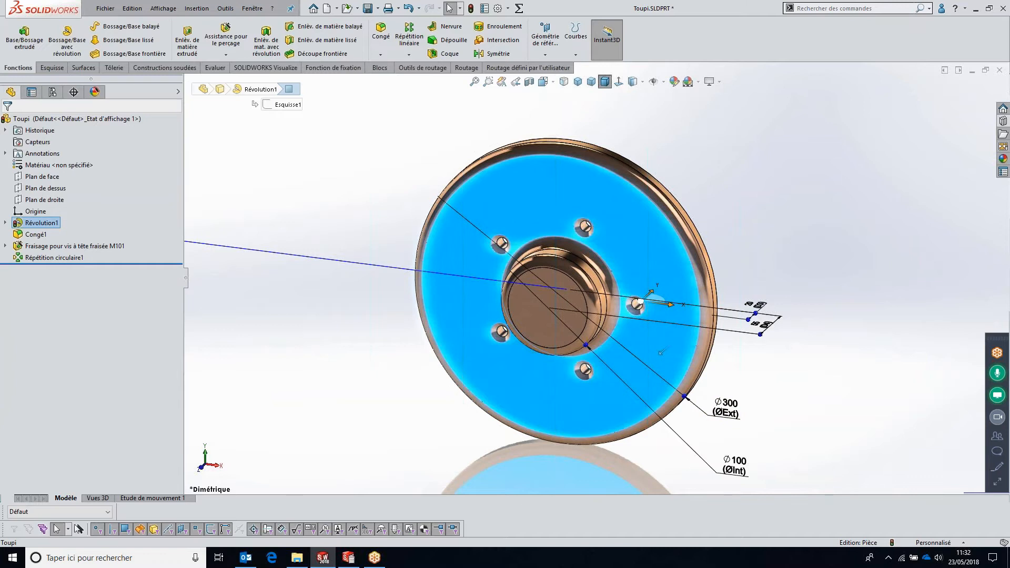
middle_drag(661, 353, 747, 347)
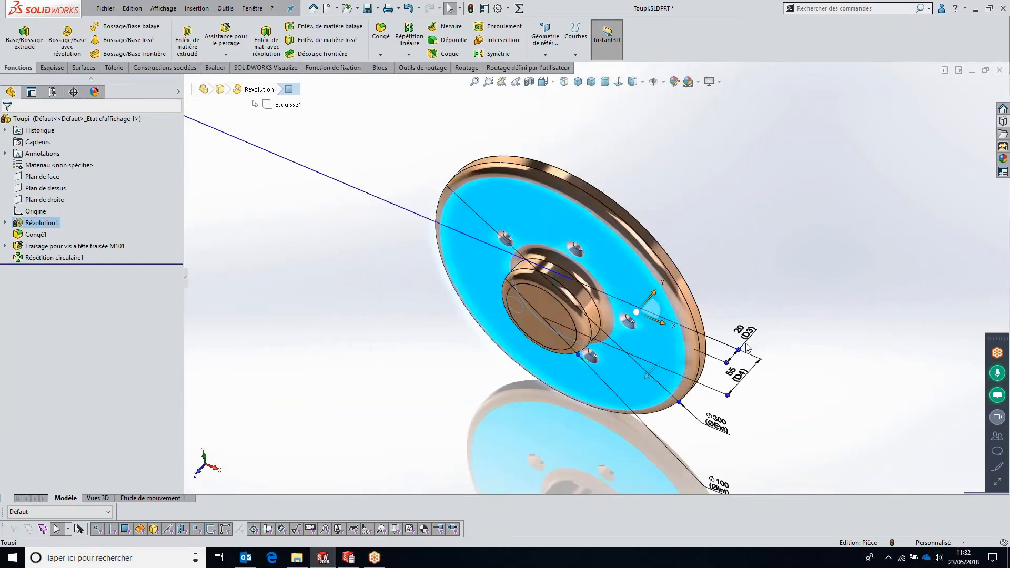
middle_drag(750, 219, 814, 191)
middle_drag(667, 351, 662, 349)
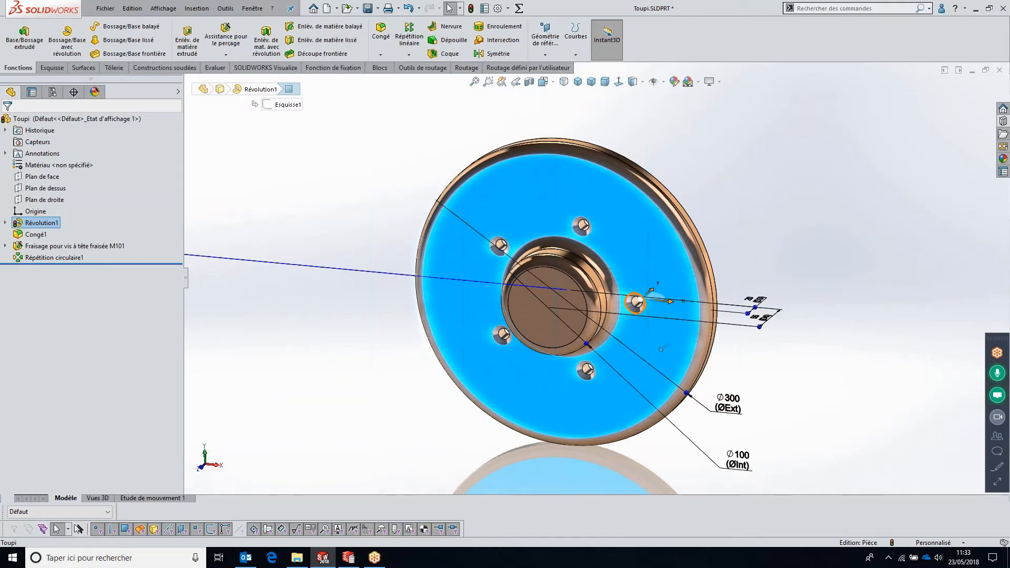
click(635, 303)
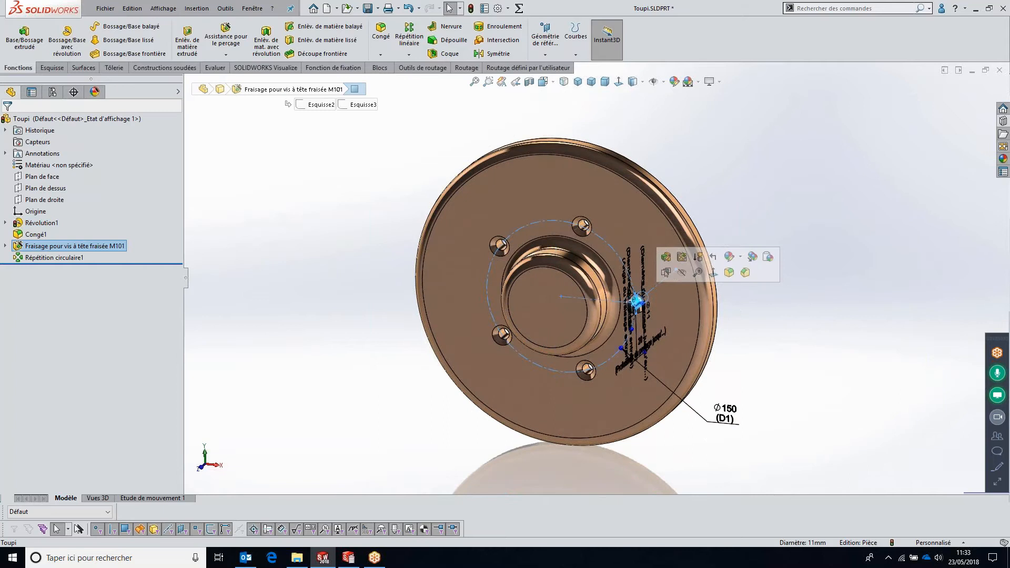
double_click(725, 413)
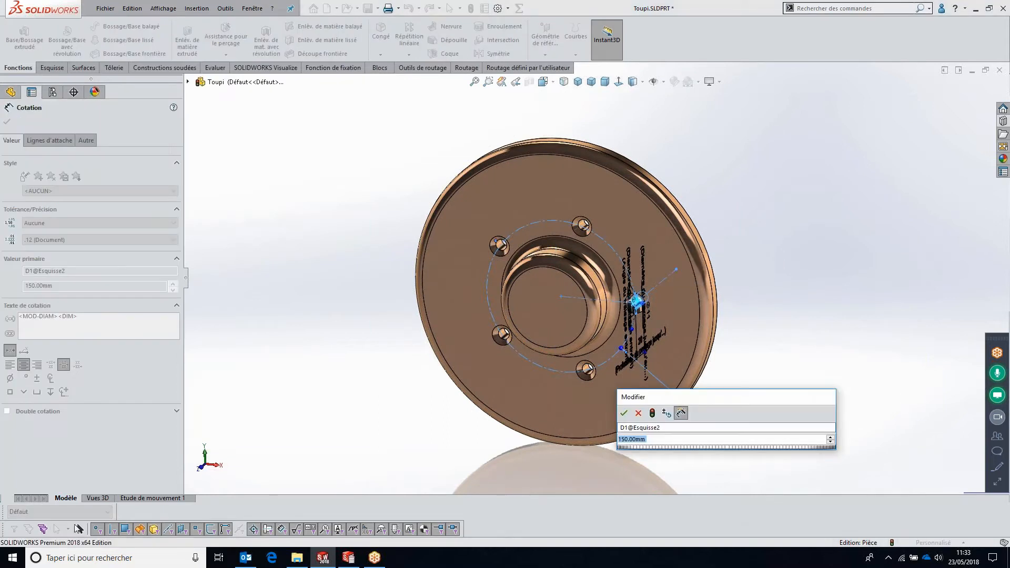
click(639, 427)
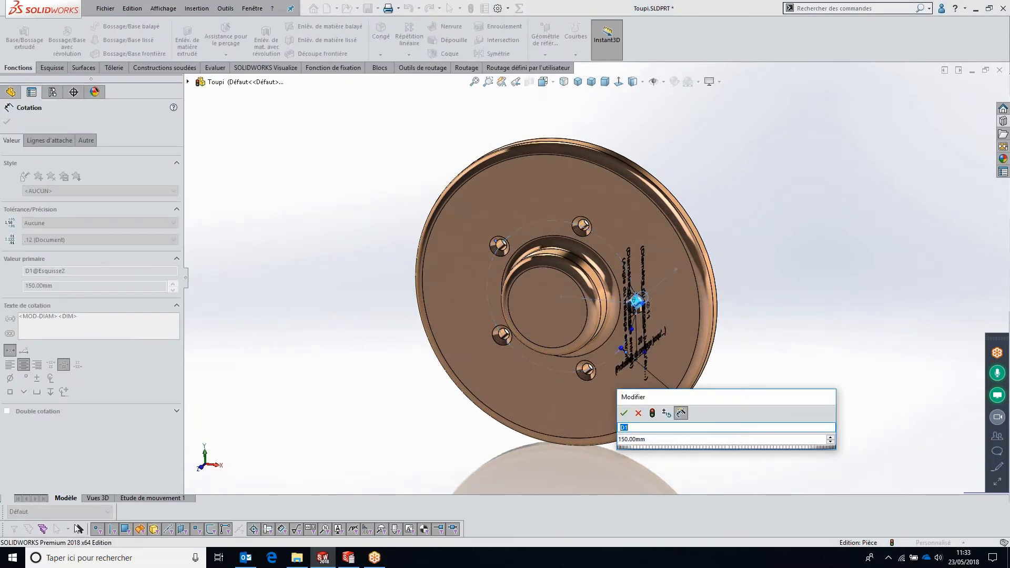
text(Øposition trous)
key(Return)
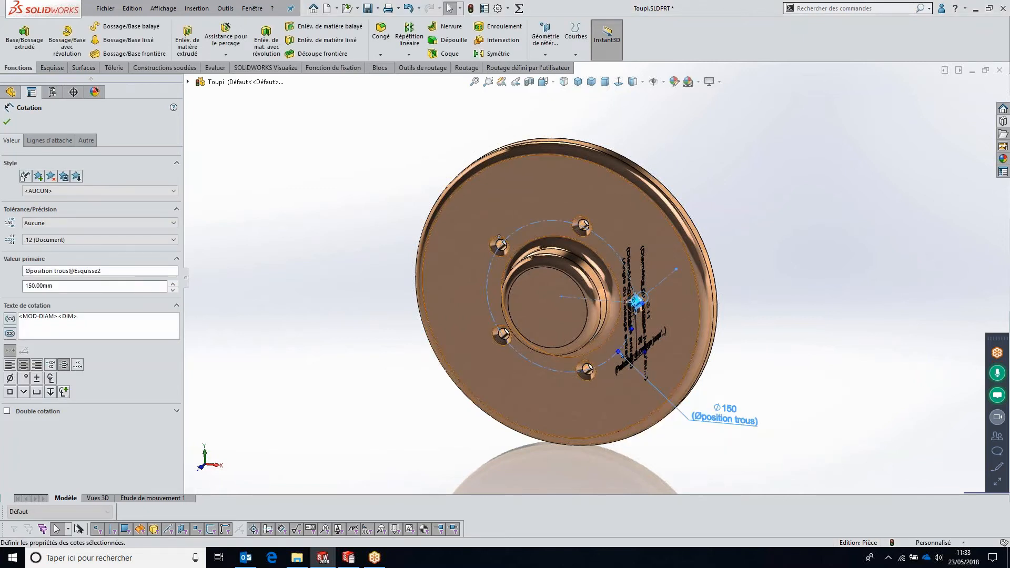
key(Escape)
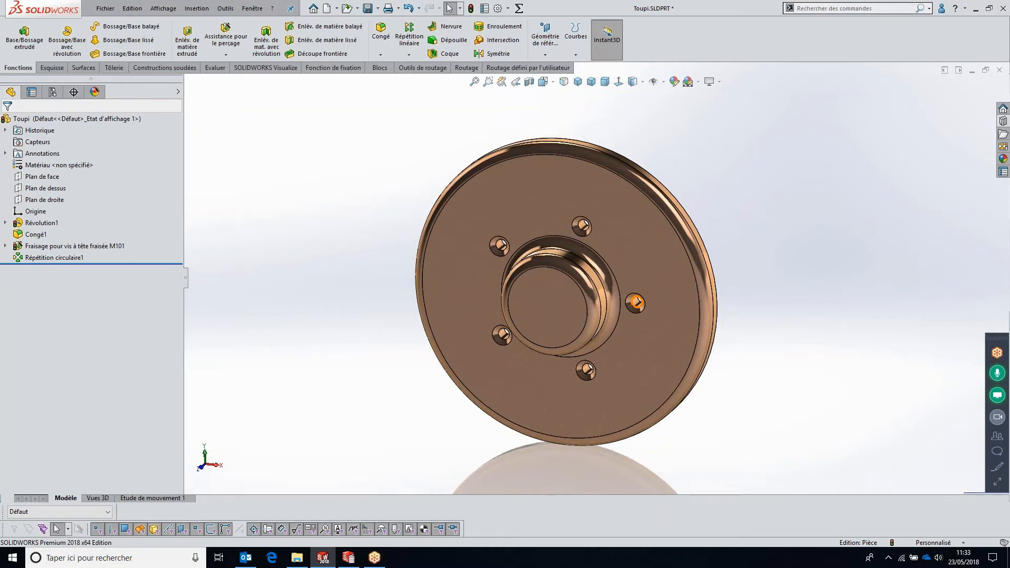
Drive the hole positioning circle diameter Øposition trous with the equation (ØExt + ØInt)/2 and rebuild the part
double_click(637, 301)
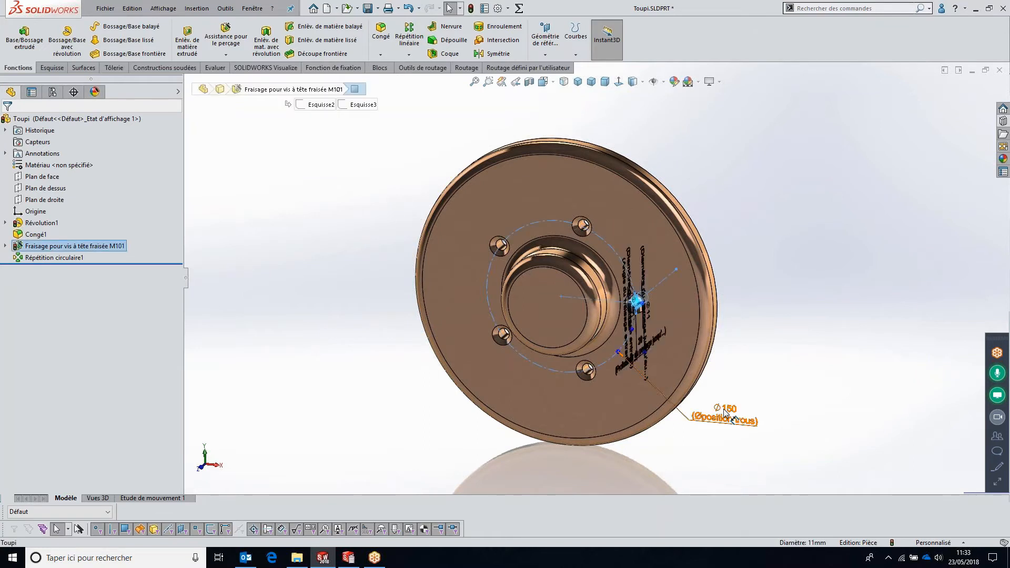
double_click(724, 412)
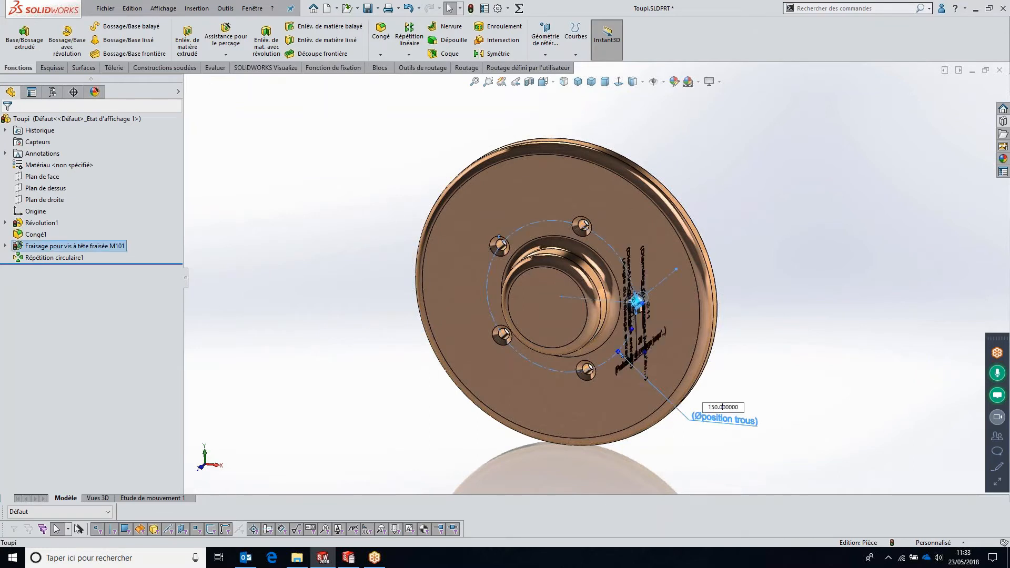
click(645, 440)
drag(646, 441, 608, 440)
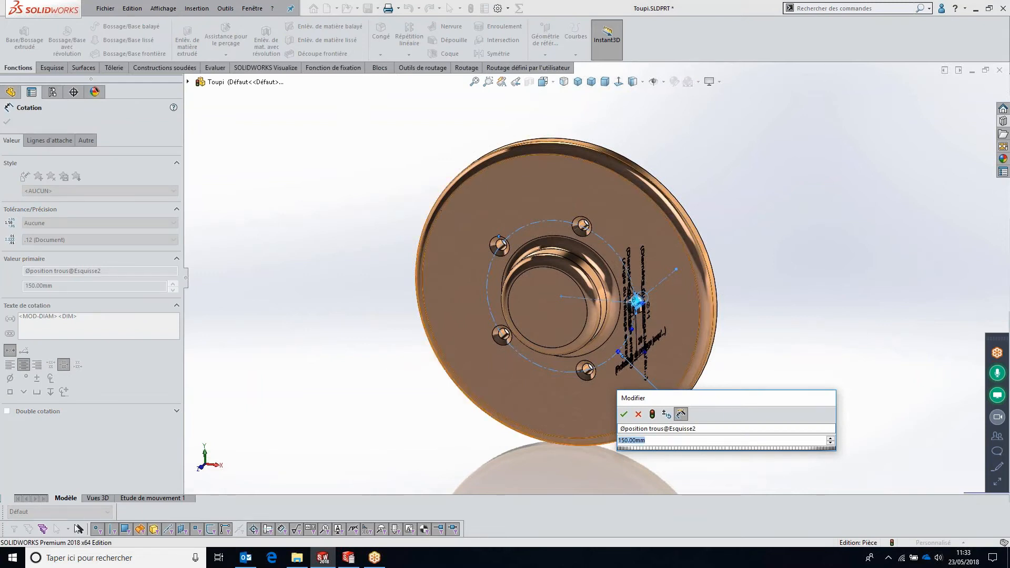
text(=)
drag(758, 398, 857, 153)
click(653, 232)
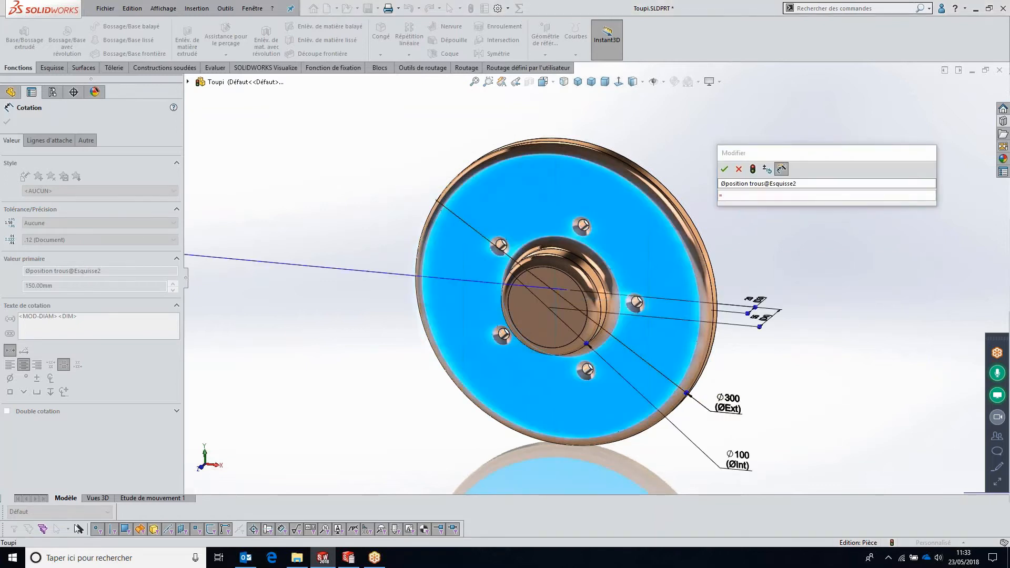
text(()
click(728, 403)
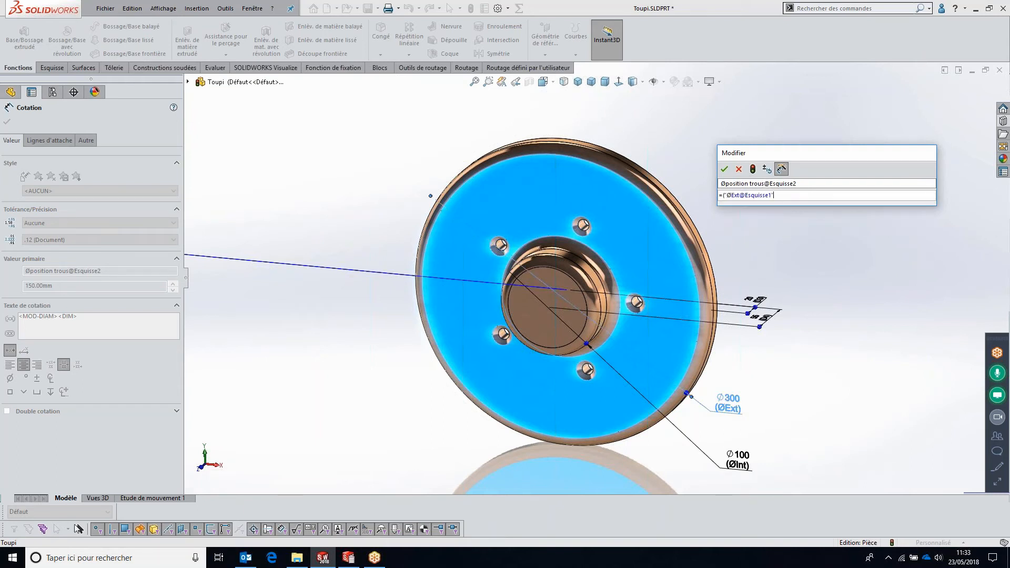
text(+)
click(737, 460)
text()/2)
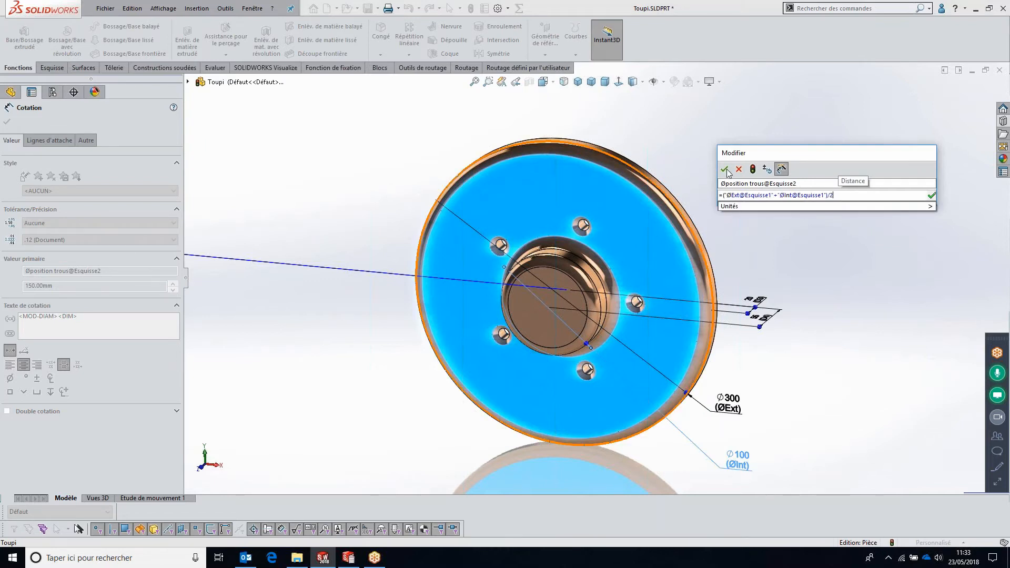
click(826, 272)
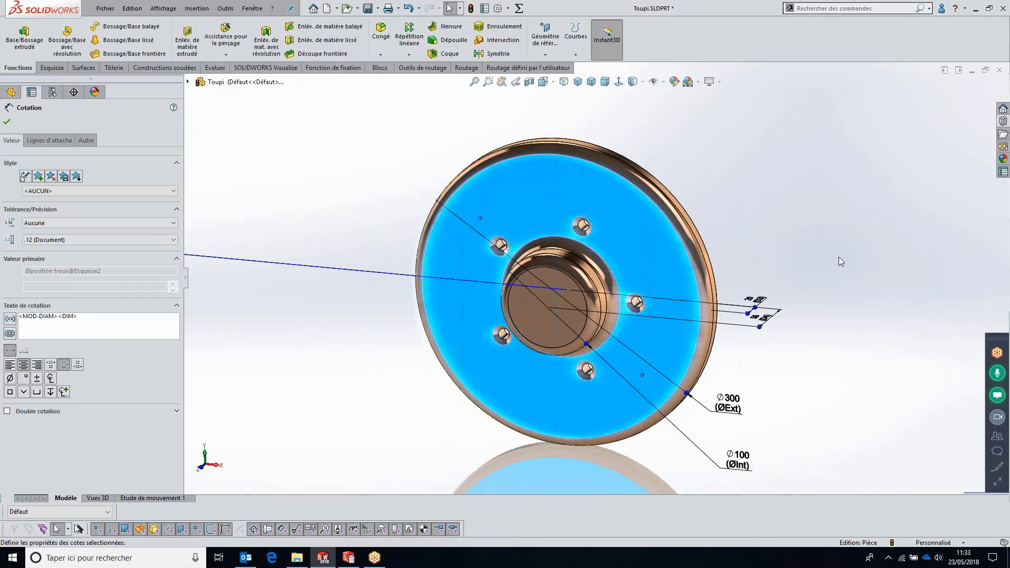
key(Escape)
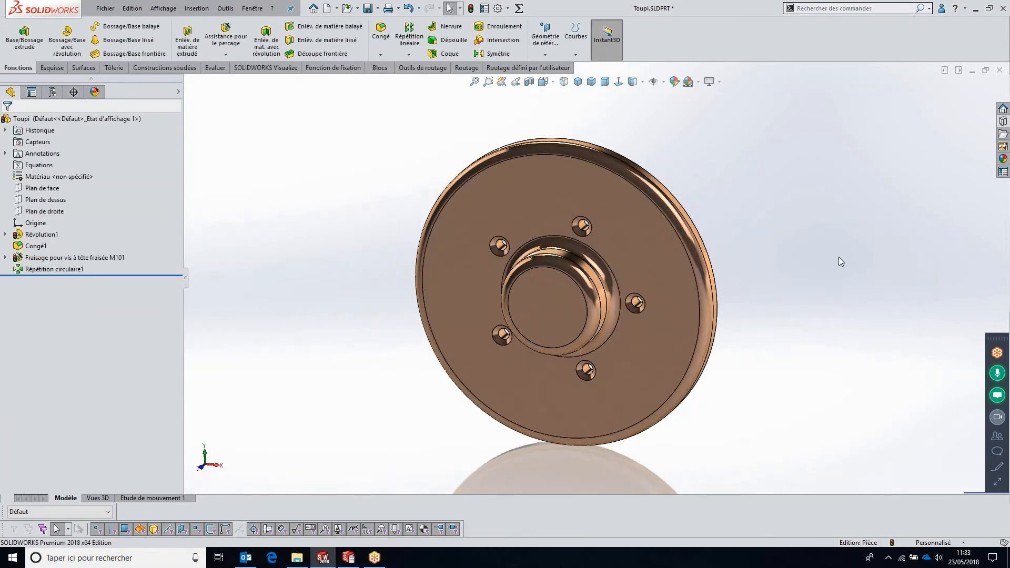
key(ctrl+b)
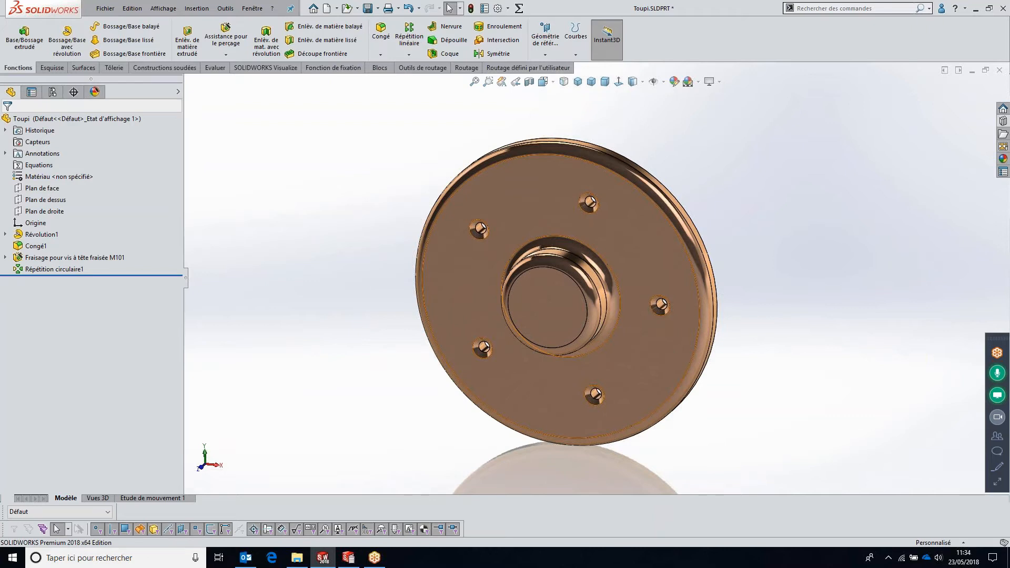
Set the disc's outer diameter ØExt to 350 mm, rebuild the part and check the revolved feature's dimensions
double_click(625, 367)
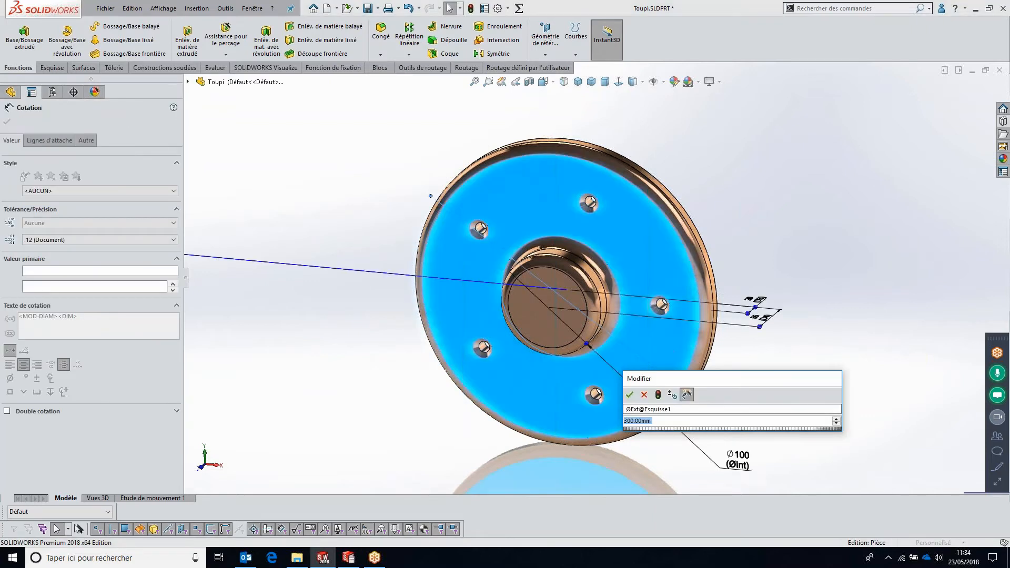
text(350)
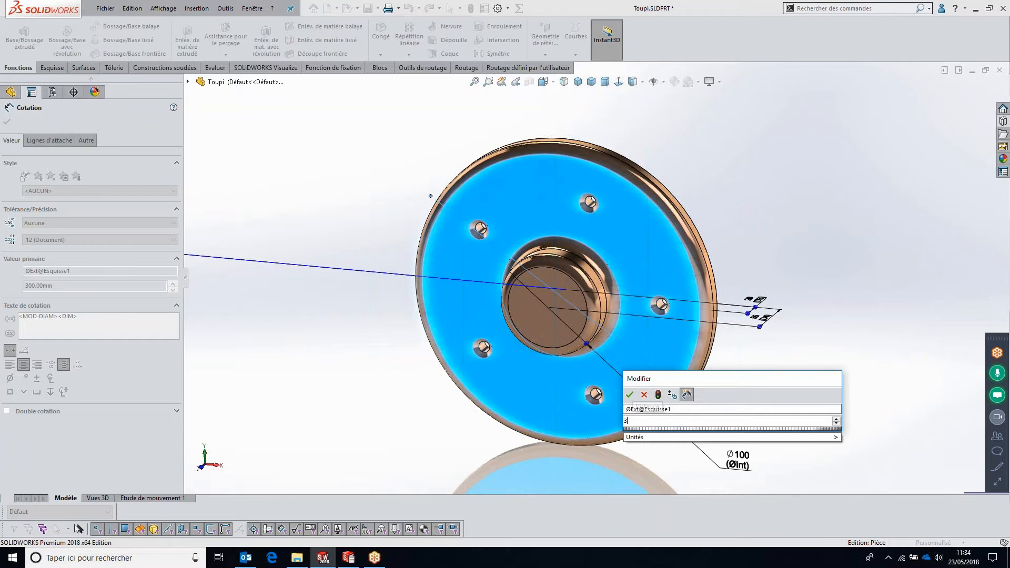
key(Return)
key(ctrl+b)
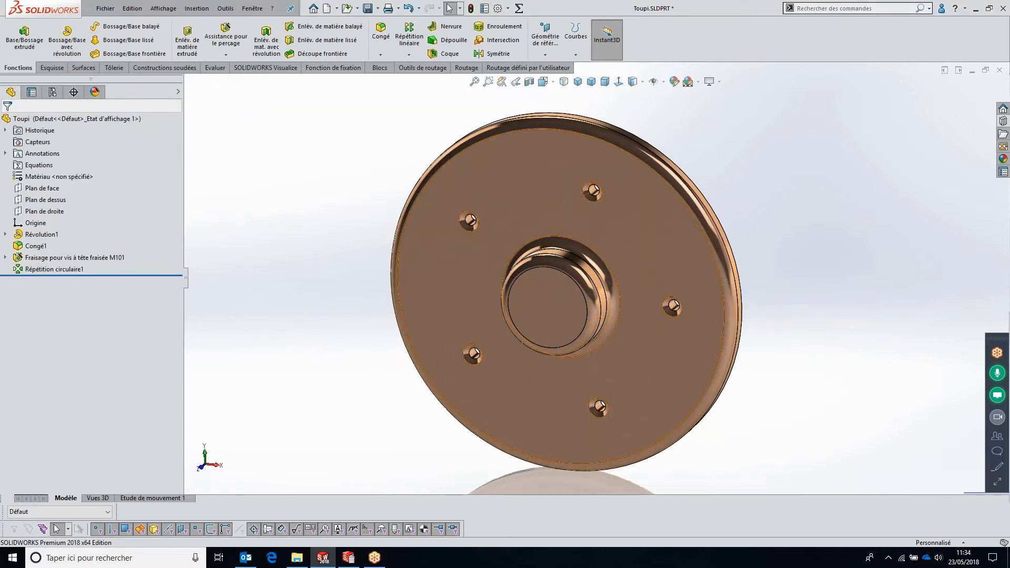
click(681, 303)
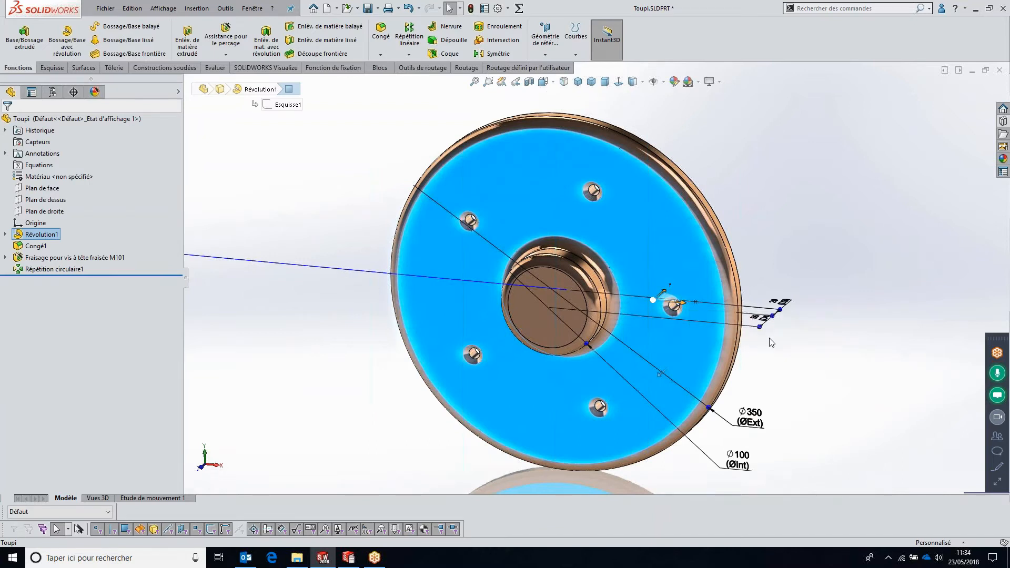
key(Escape)
scroll(597, 278, up, 2)
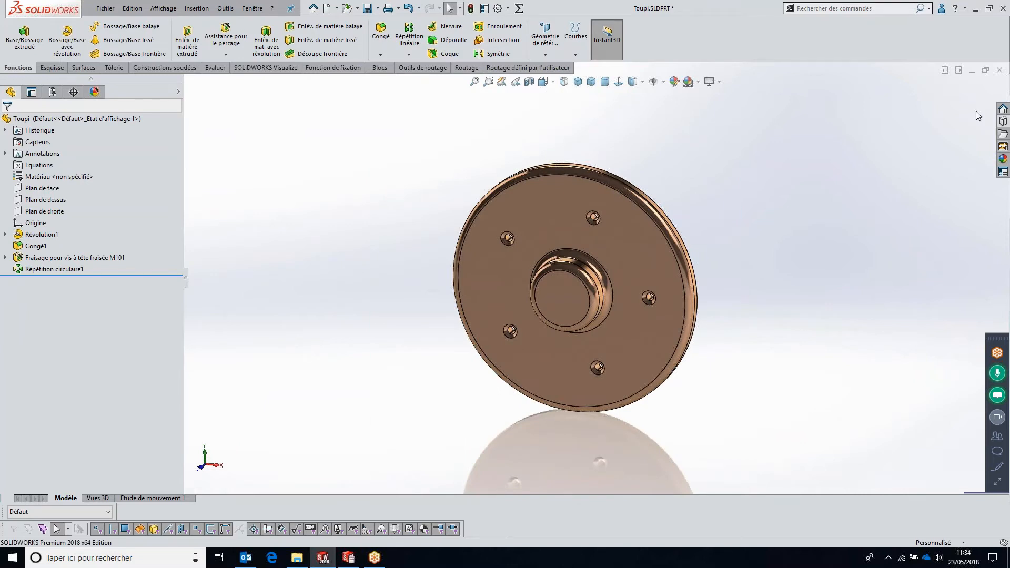
Open the Property Tab Builder from the SOLIDWORKS resources to create a custom property form
click(1003, 109)
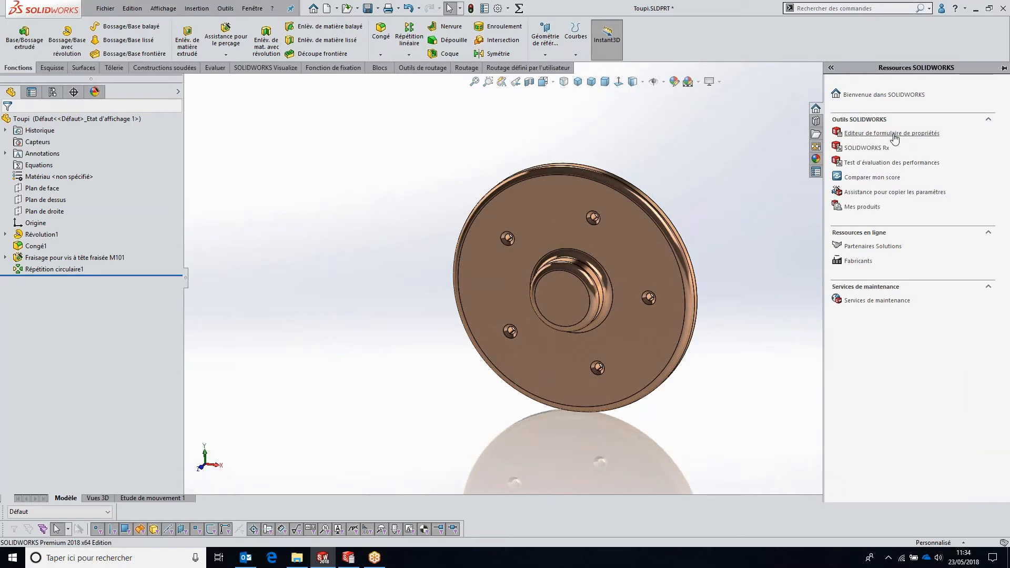
click(348, 559)
mouse_move(439, 62)
mouse_down()
mouse_move(428, 63)
mouse_move(443, 73)
mouse_up()
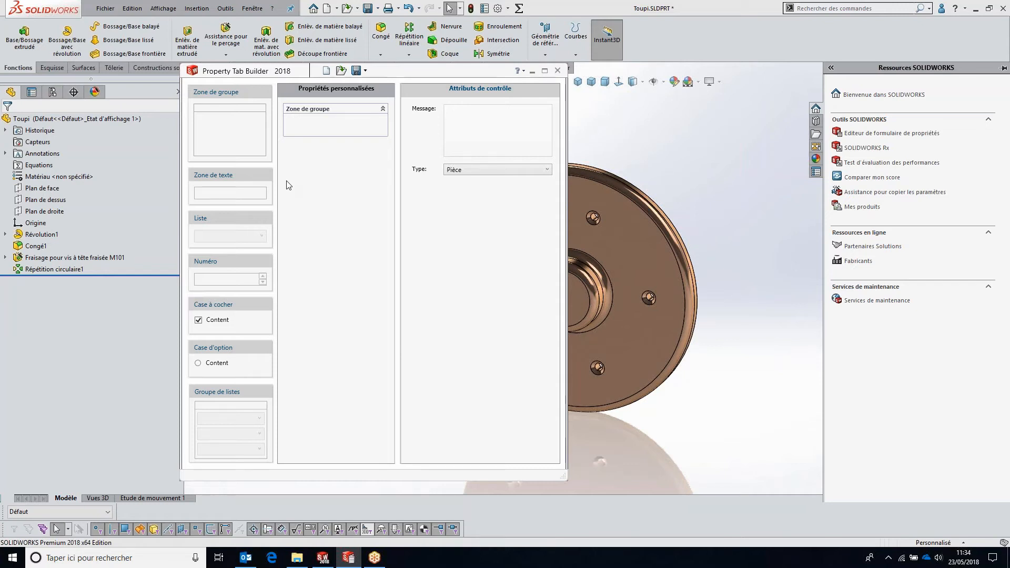
Title the form's group box Parametrage
click(322, 124)
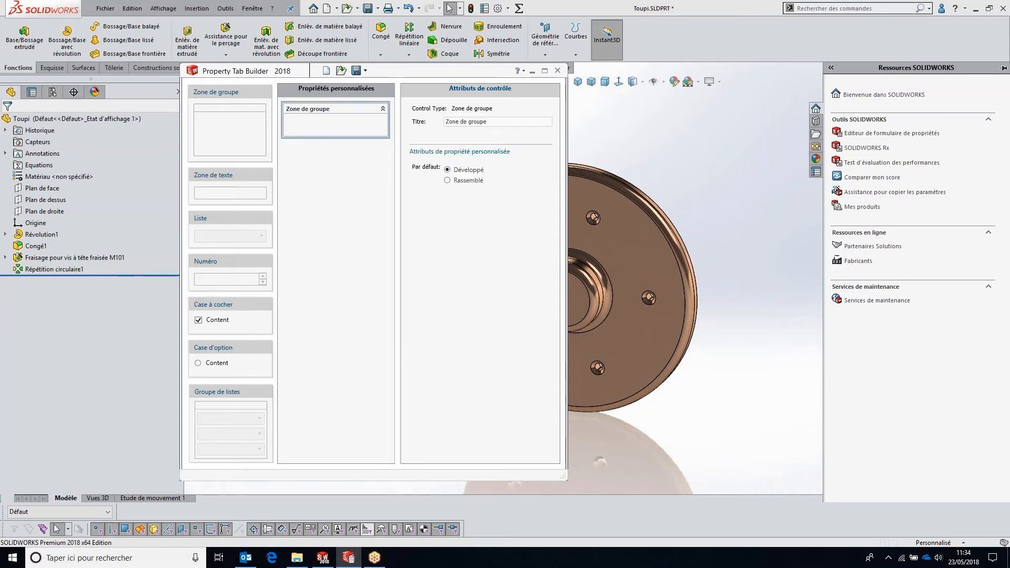
drag(488, 122, 445, 122)
text(Parametrage)
Add two text boxes to the Parametrage group, titling the first Diametre Ext with the property name Diam Ext
drag(230, 180, 332, 162)
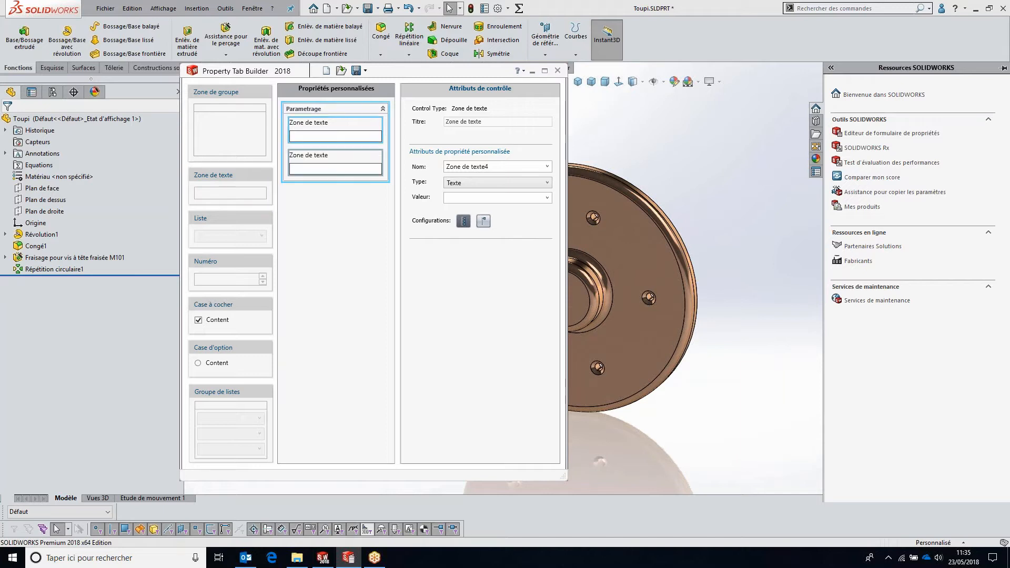
click(335, 132)
key(ctrl+a)
text(Diamtre)
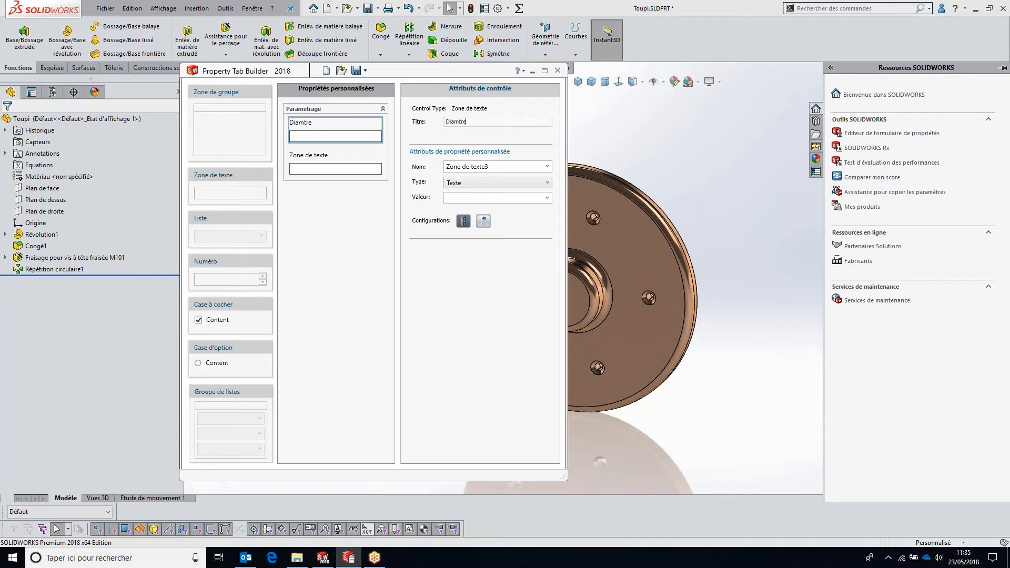
key(BackSpace)
key(BackSpace)
key(BackSpace)
text(etre Ext)
click(500, 166)
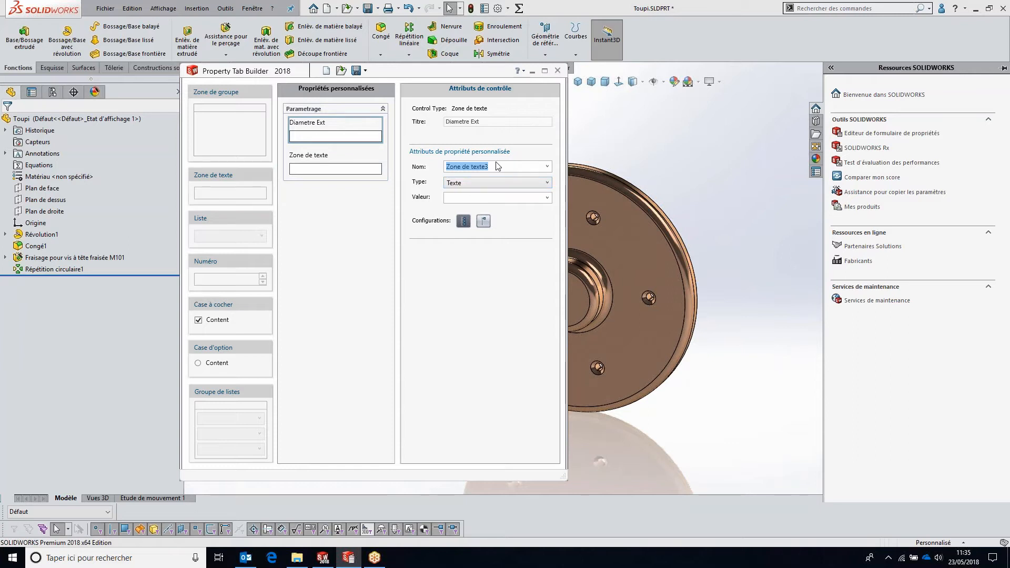
text(Diam Ext)
Title the second text box Diametre Int and enter Diam Ext as its property name
click(335, 158)
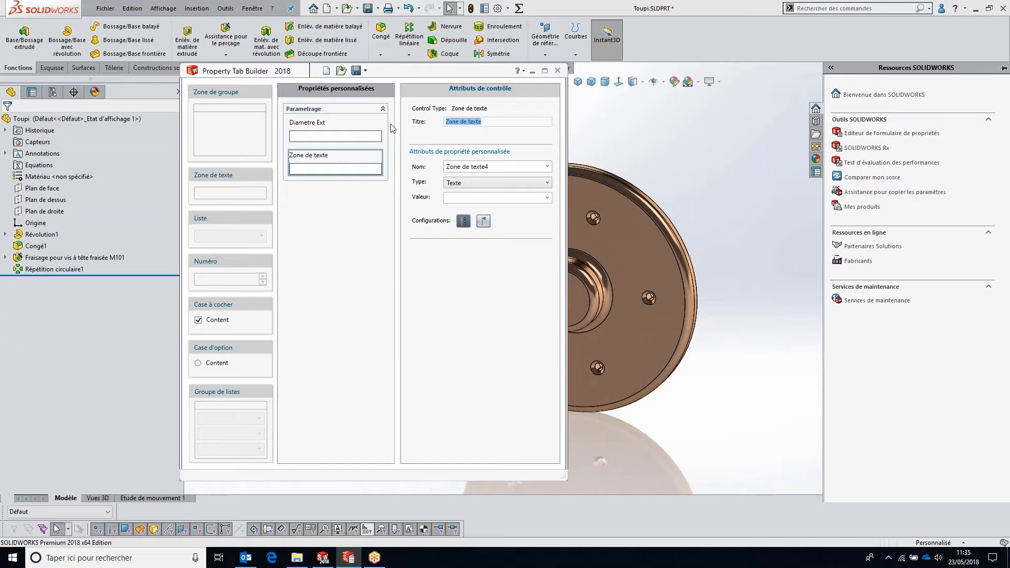
text(Diametre)
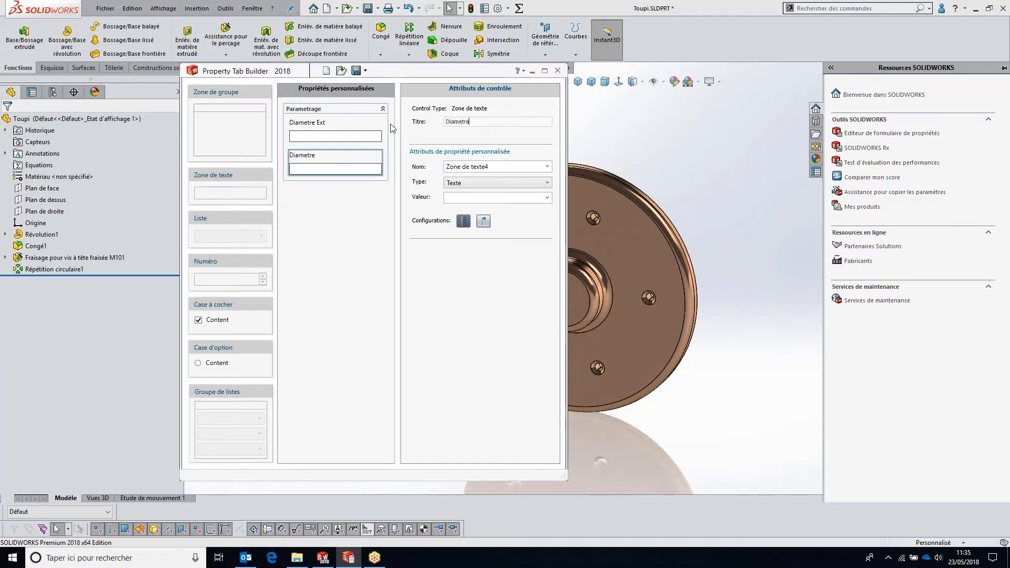
text( Int)
key(Tab)
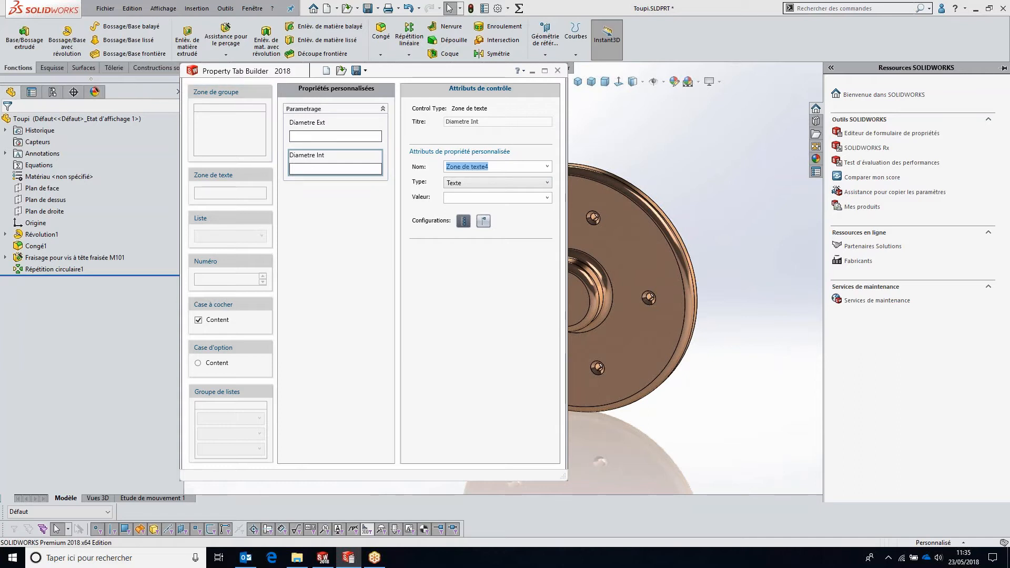
text(Diam Ext)
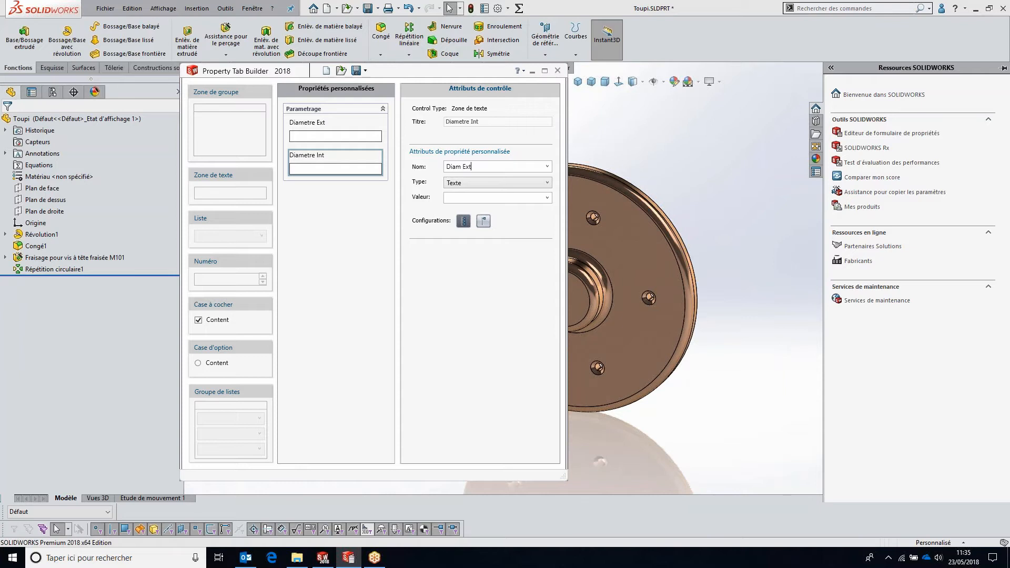
click(356, 210)
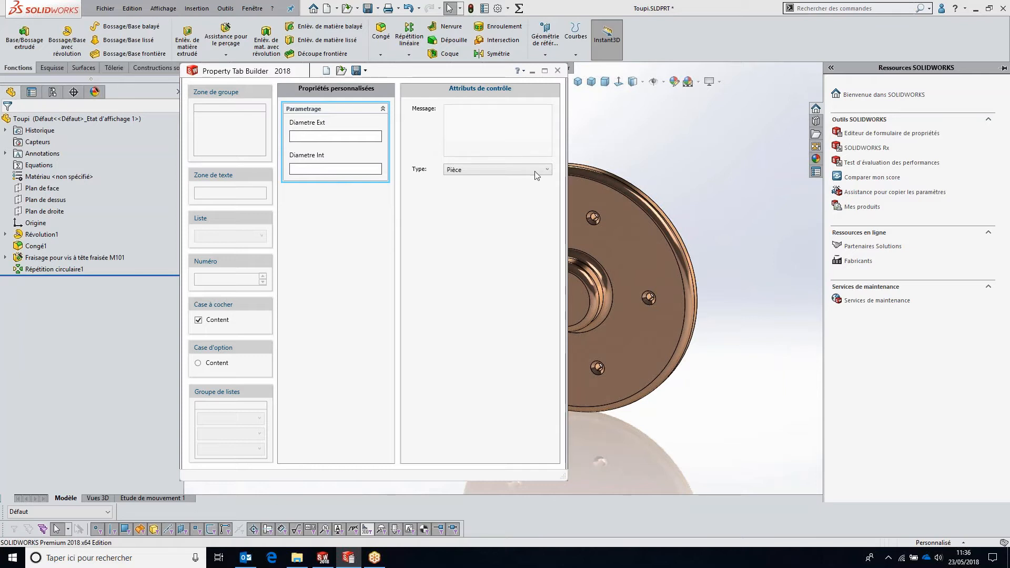
Save the part property template as Parametrage in the Formulaire de propriétés folder under AVENAO ProdWays\Bibliothèque Solidworks
click(376, 184)
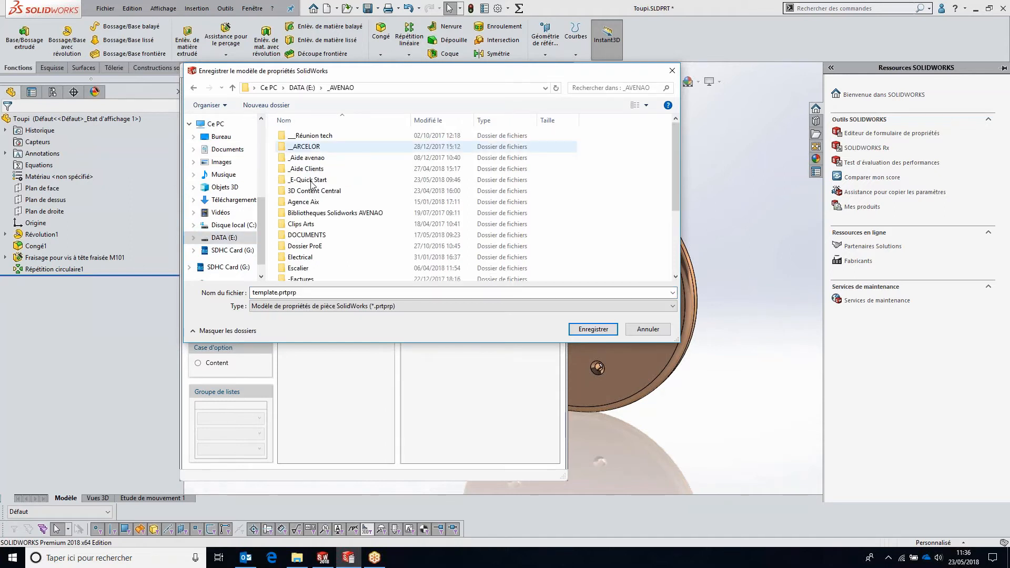
double_click(311, 180)
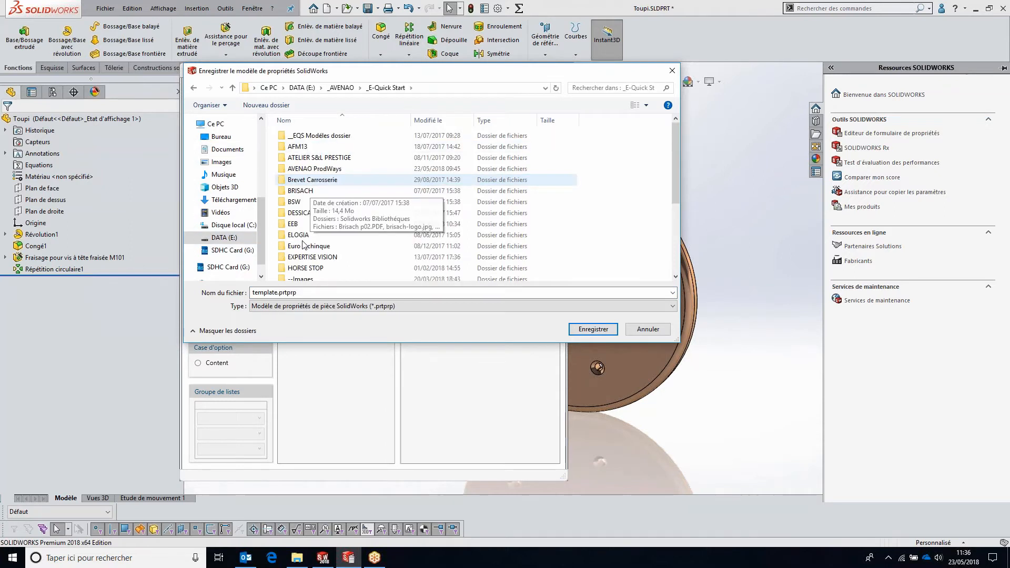
click(304, 245)
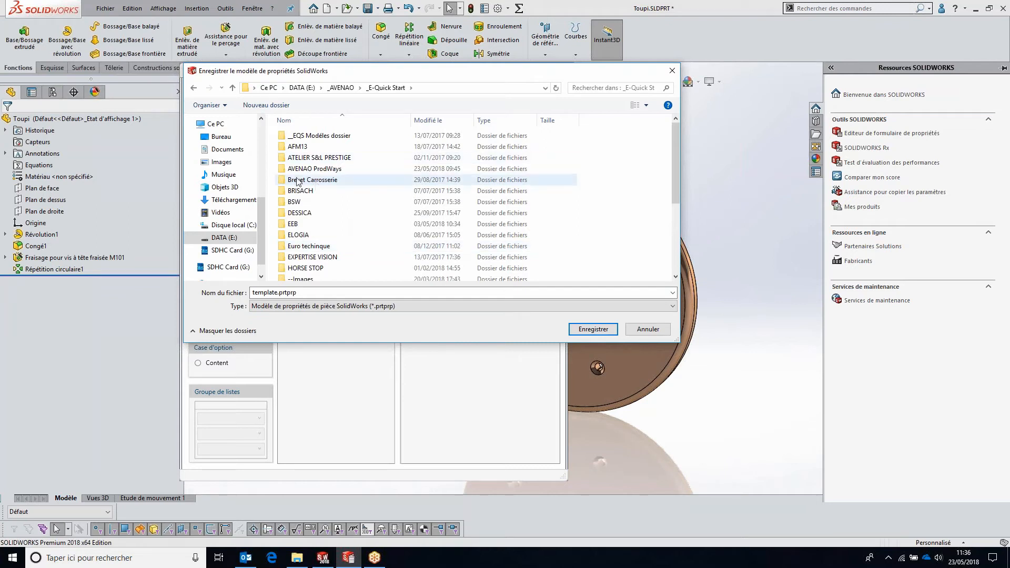
double_click(305, 169)
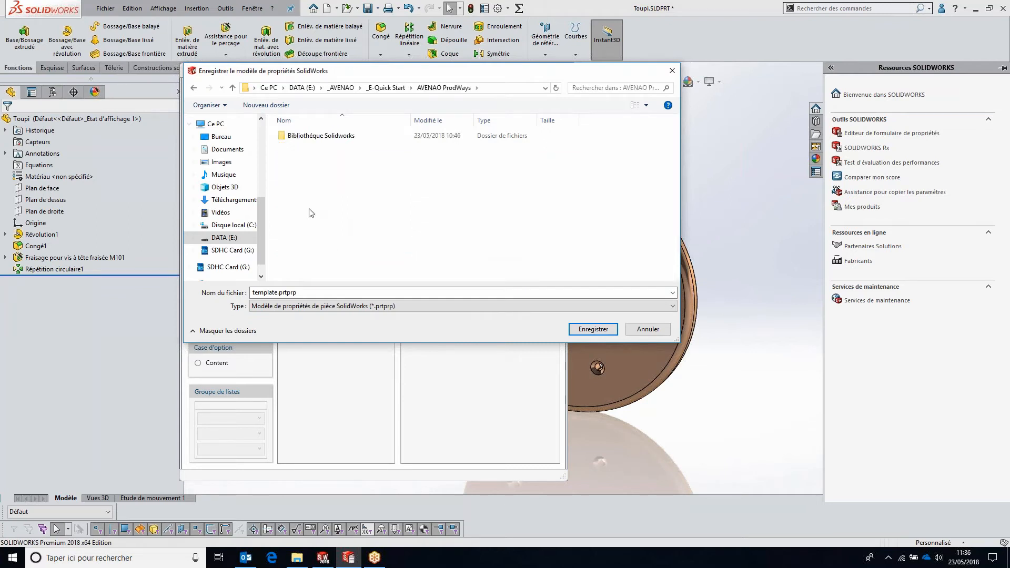
double_click(313, 135)
double_click(314, 169)
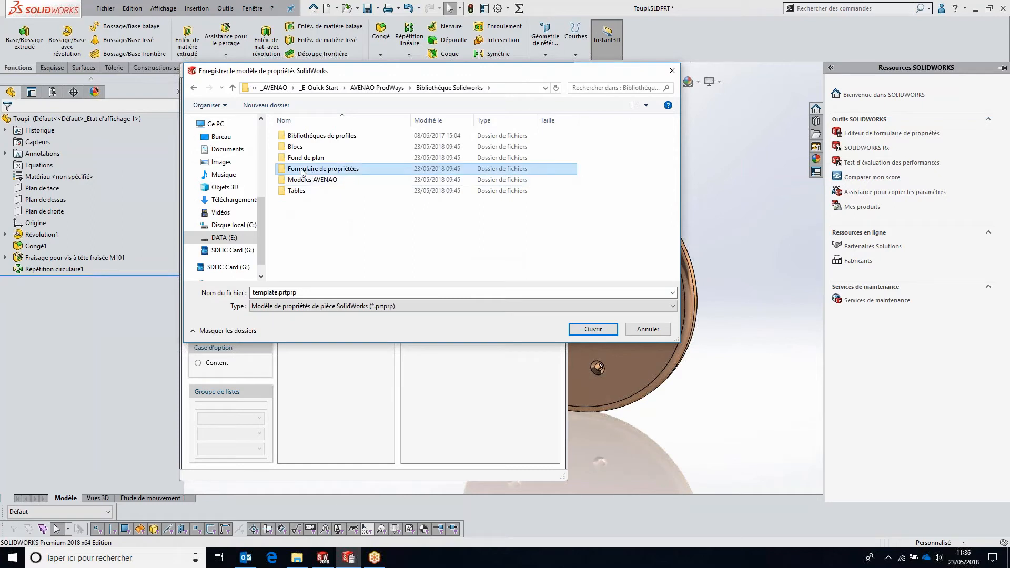
click(313, 293)
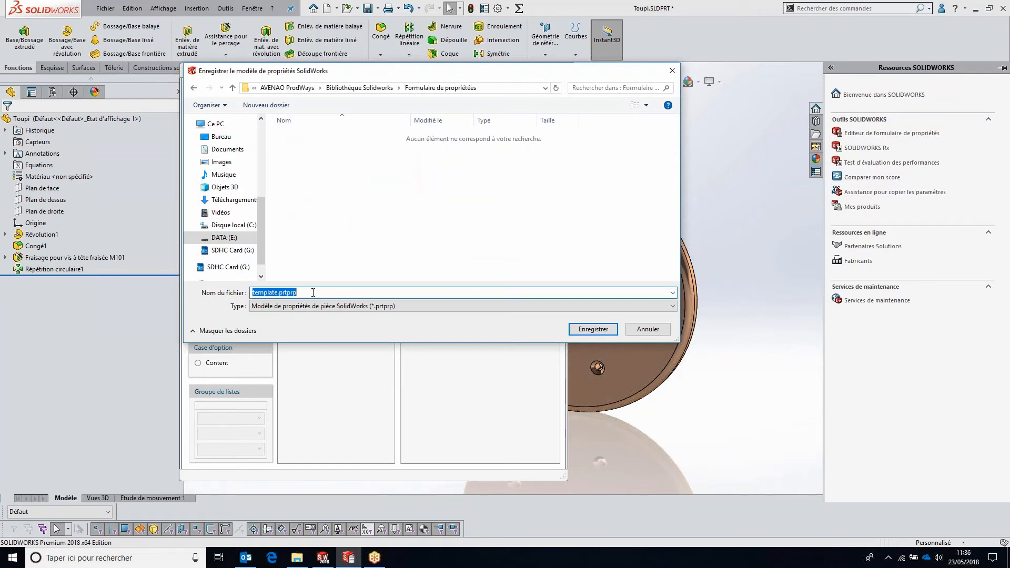
text(Parametrage)
key(Return)
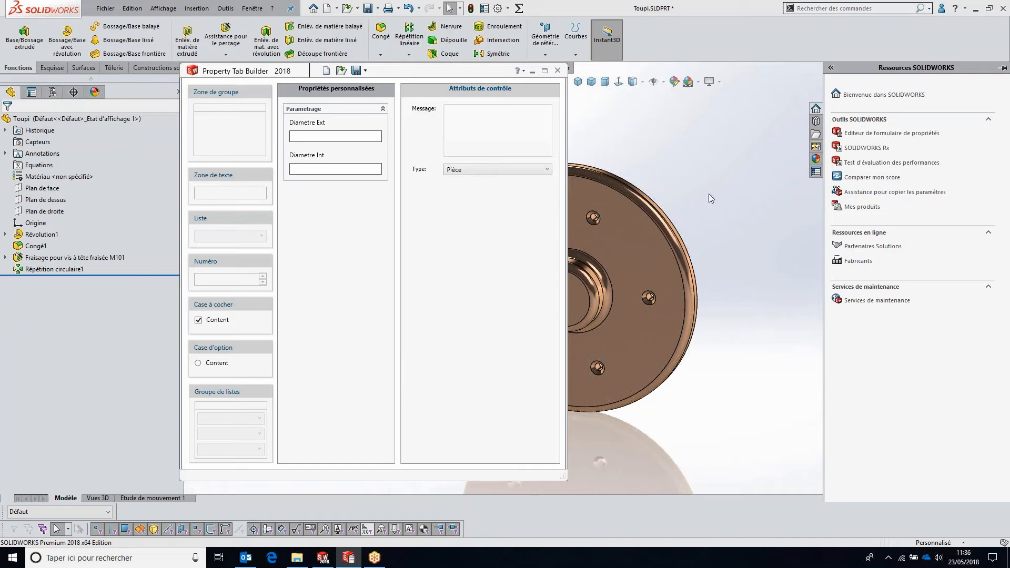
Return to the part in SOLIDWORKS and assign Parametrage.prtprp as its custom property template
click(648, 138)
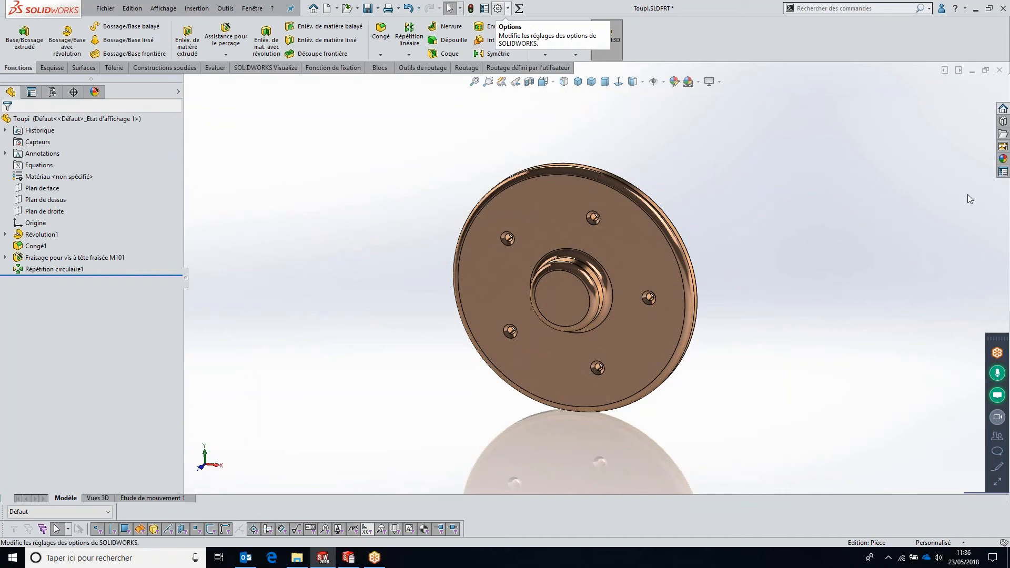
click(498, 8)
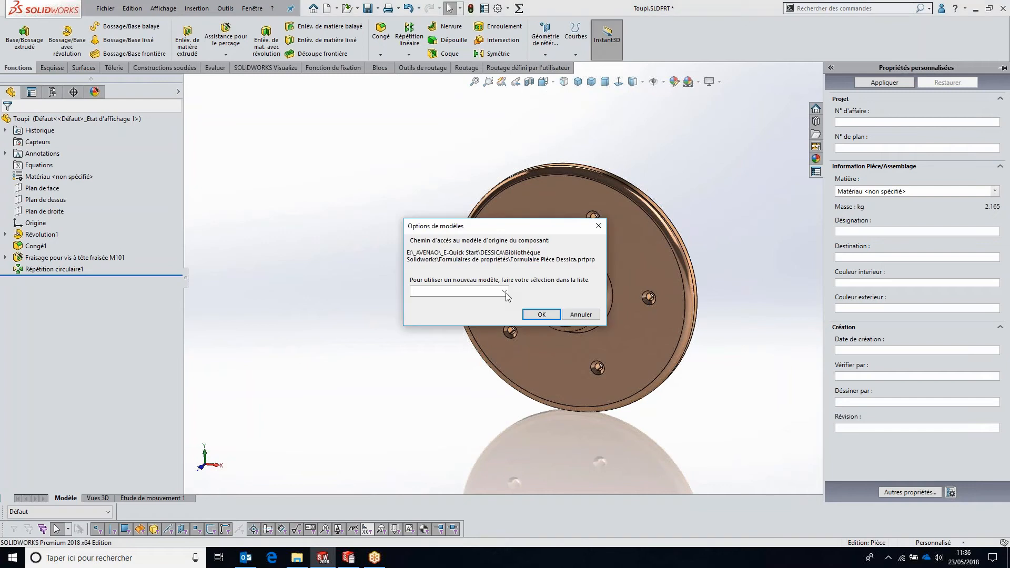
click(505, 292)
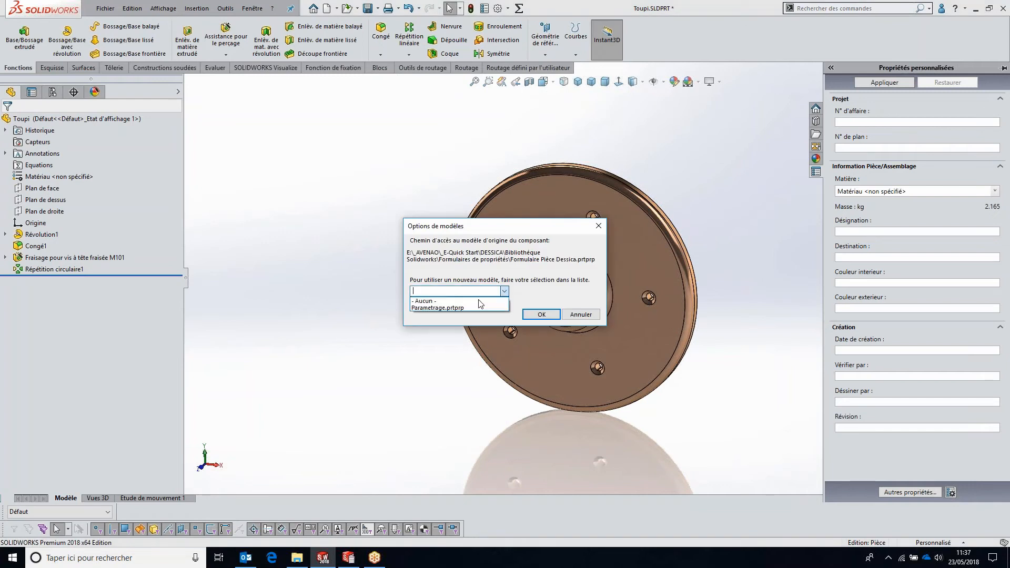
click(478, 308)
click(542, 315)
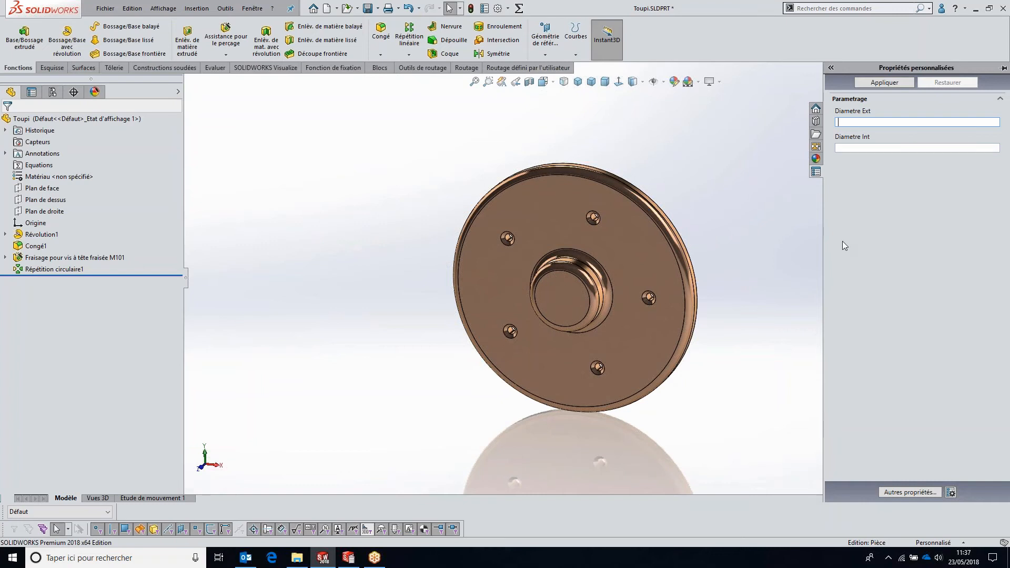
Try to apply custom property values of 300 for Diametre Ext and 100 for Diametre Int
text(300)
key(Tab)
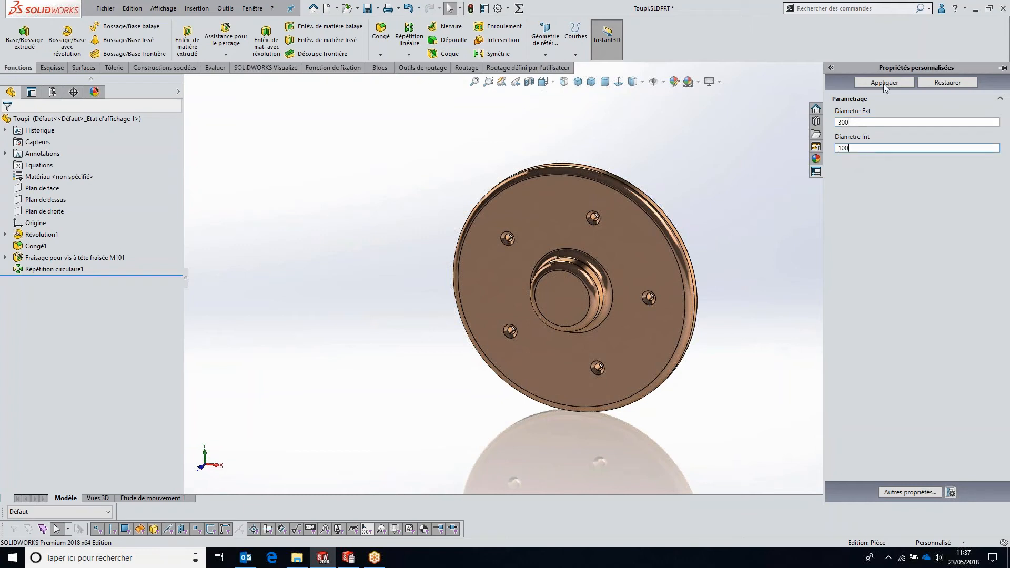
click(883, 83)
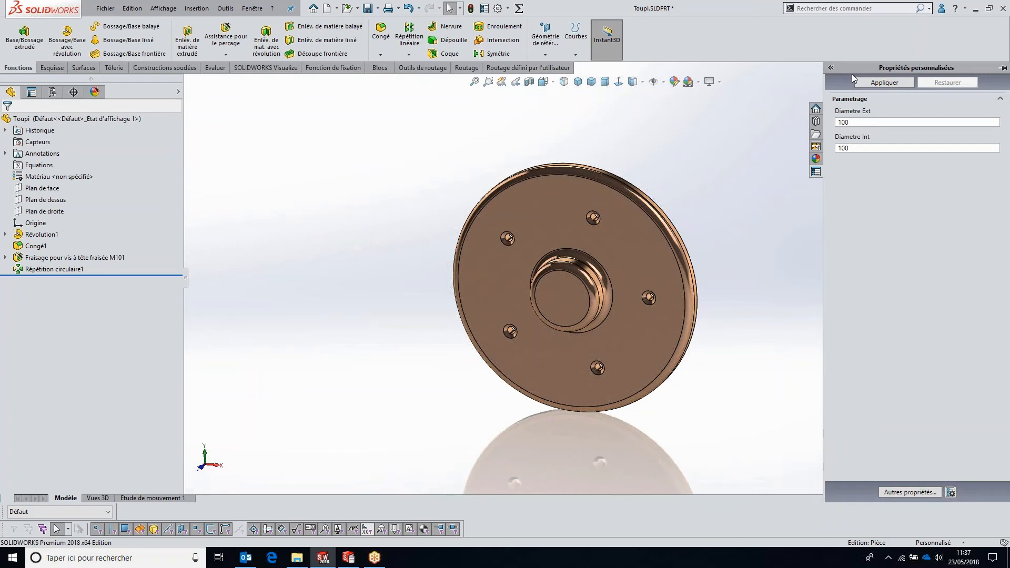
Check the part's file properties, comparing the general custom properties with the configuration-specific ones
click(694, 138)
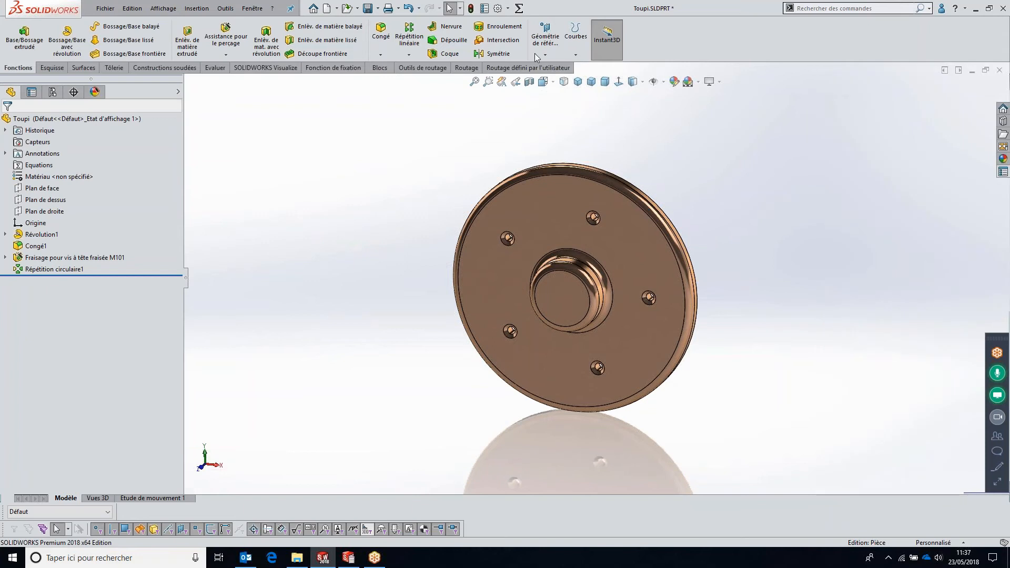
click(484, 9)
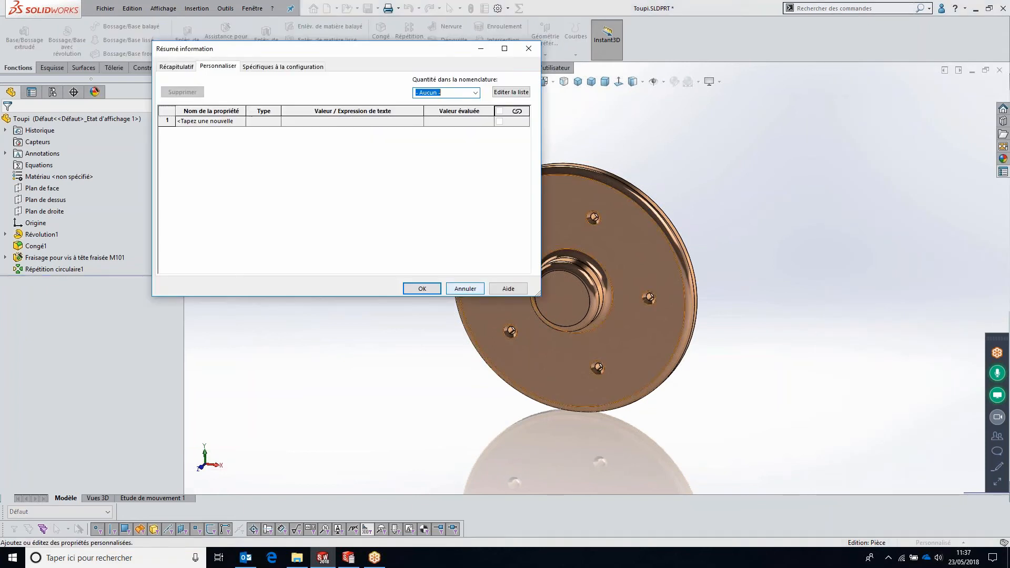
click(282, 66)
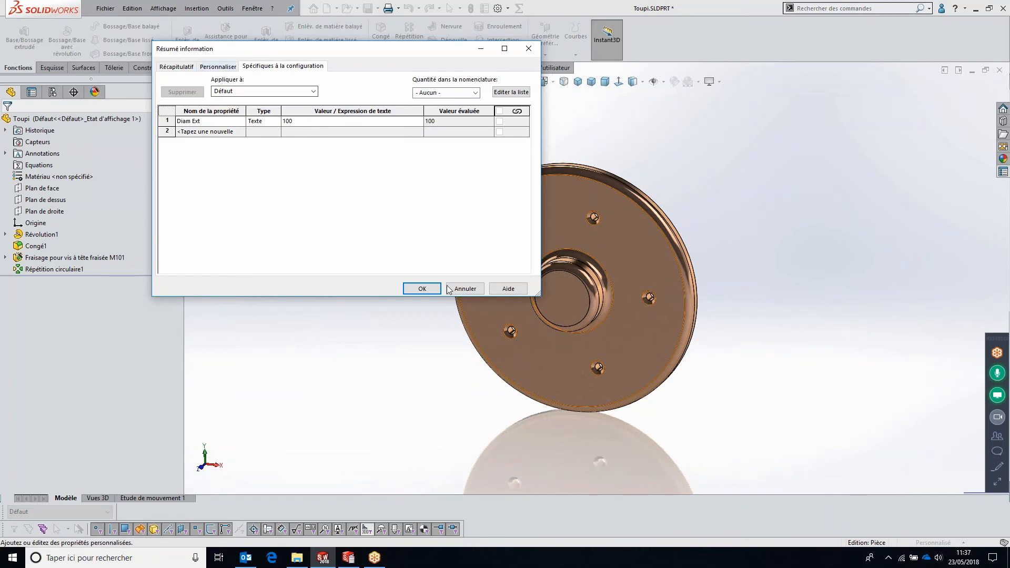
click(218, 67)
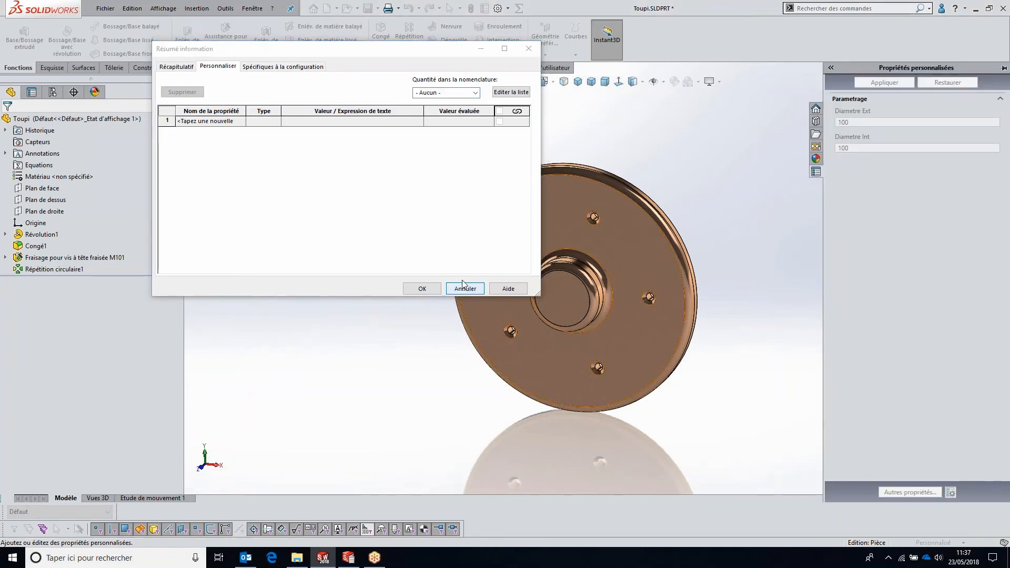
click(424, 289)
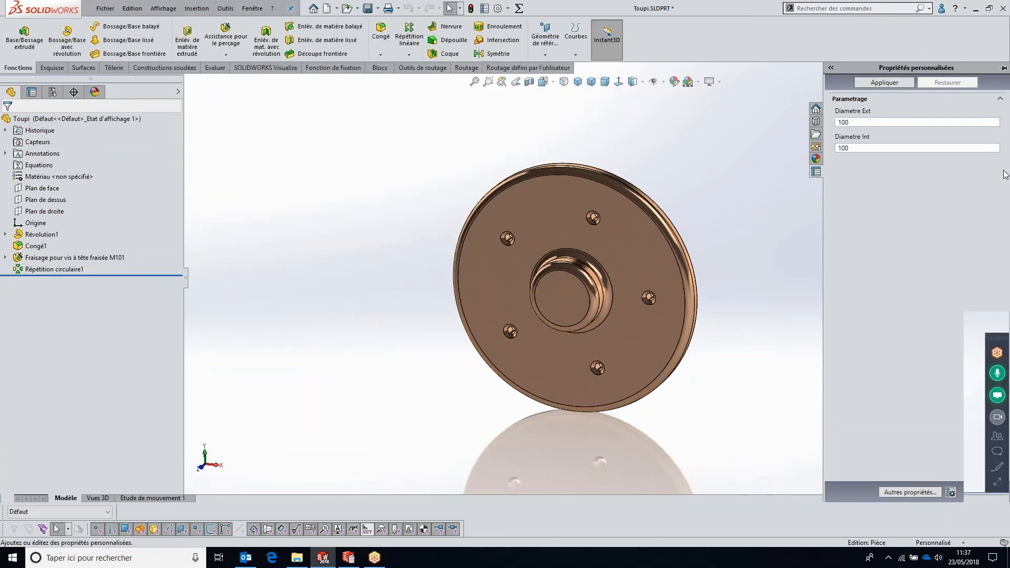
Try again to apply 300 as Diametre Ext and check the configuration-specific file properties
key(Tab)
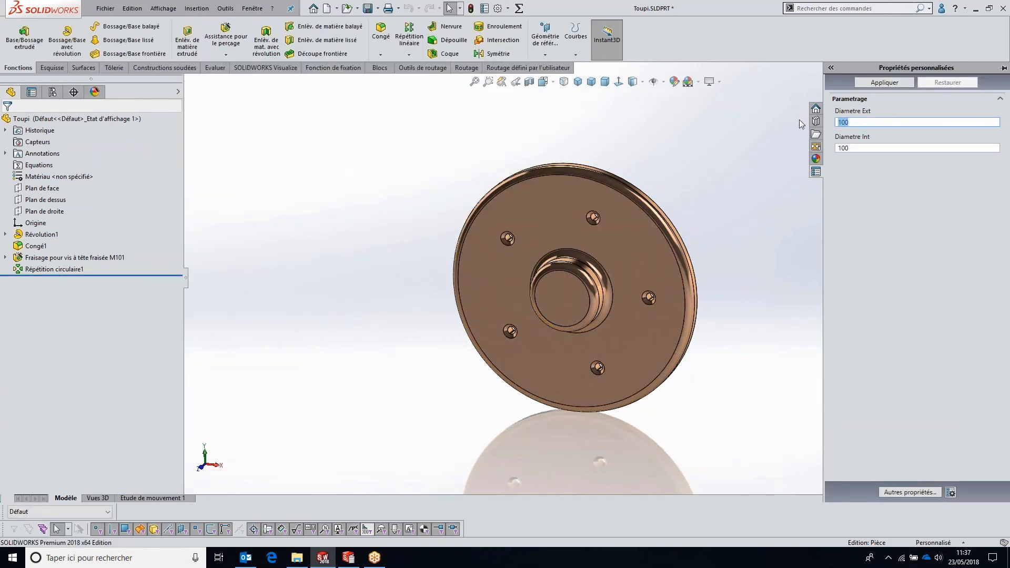
text(300)
click(882, 87)
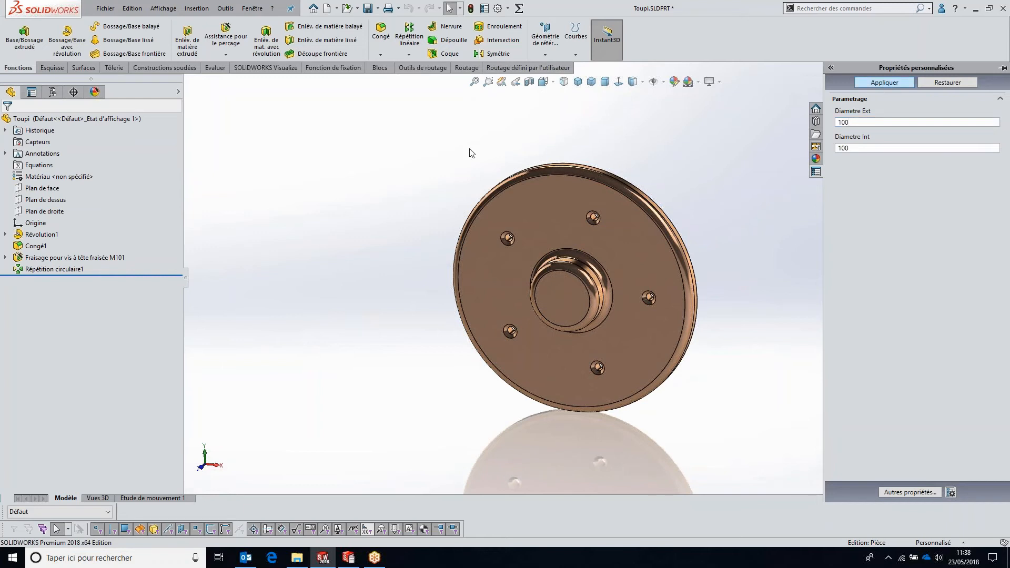
click(484, 8)
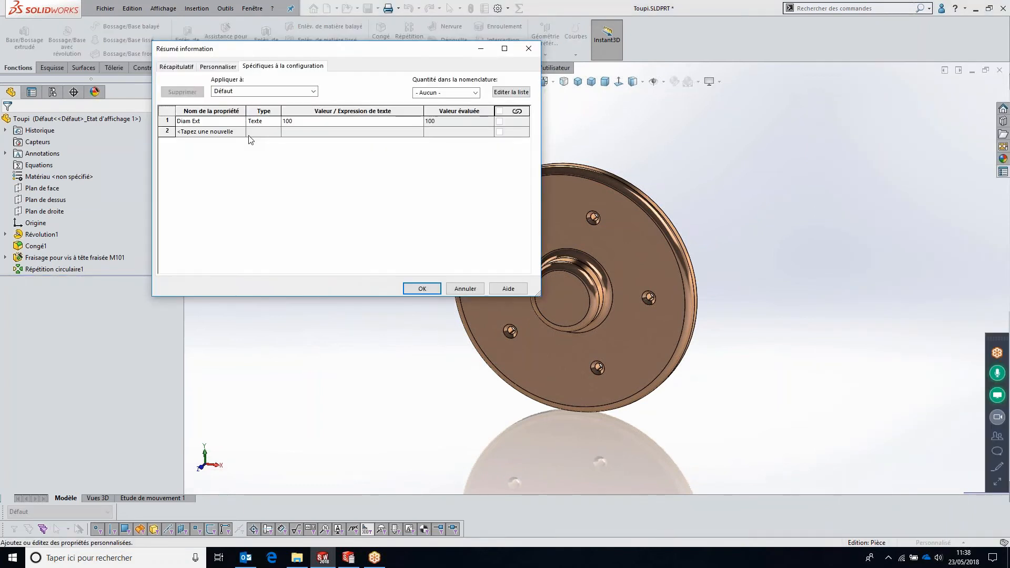
click(465, 289)
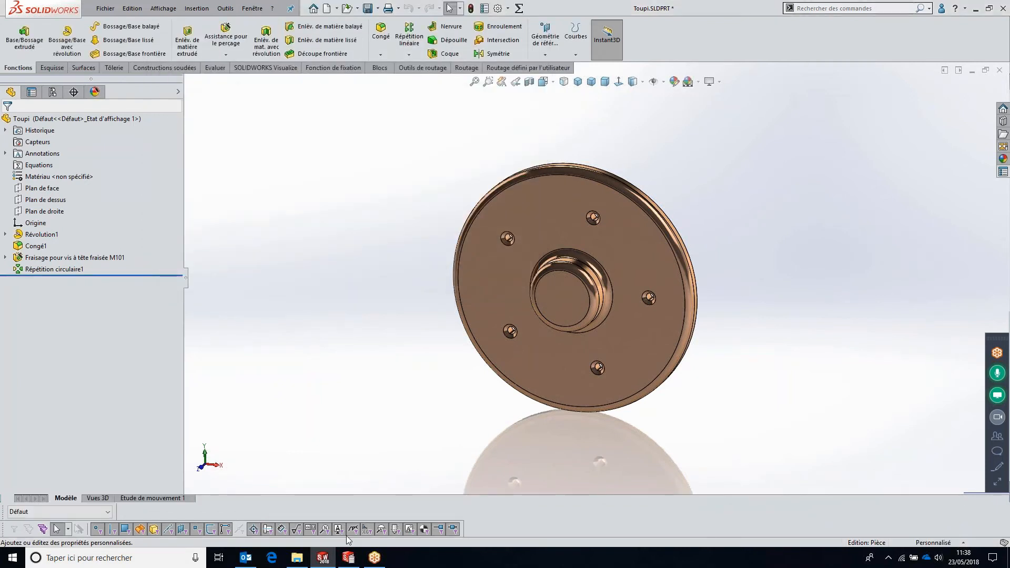
Switch to Property Tab Builder, change the Diametre Int text box's property name to Diam Int and save the template
click(354, 131)
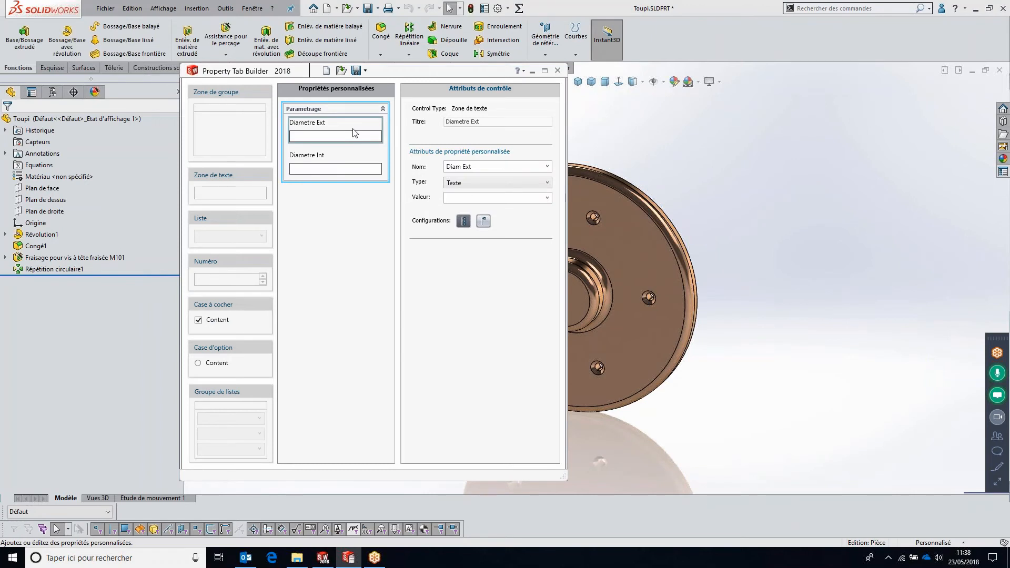
click(337, 157)
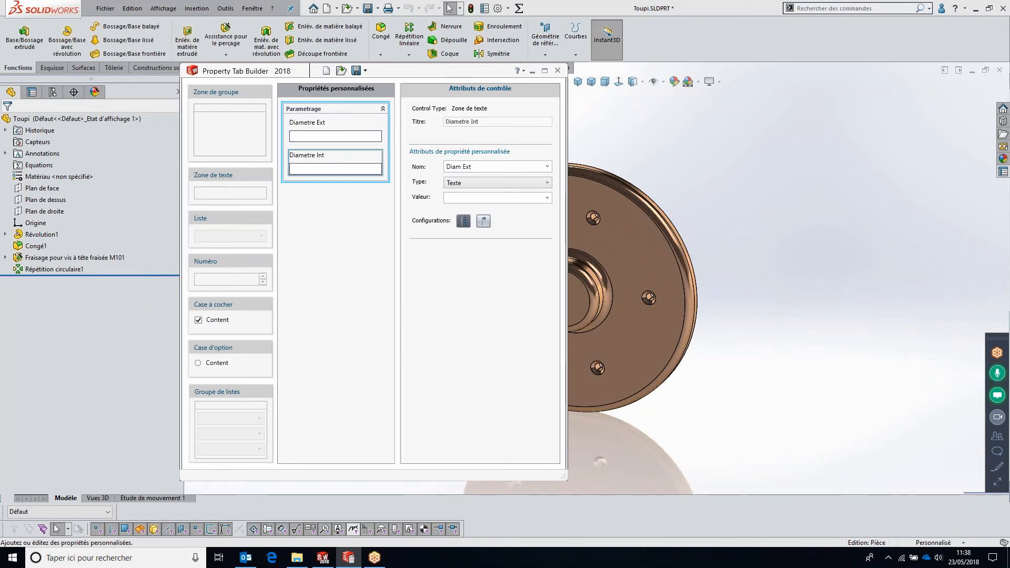
drag(473, 167, 444, 167)
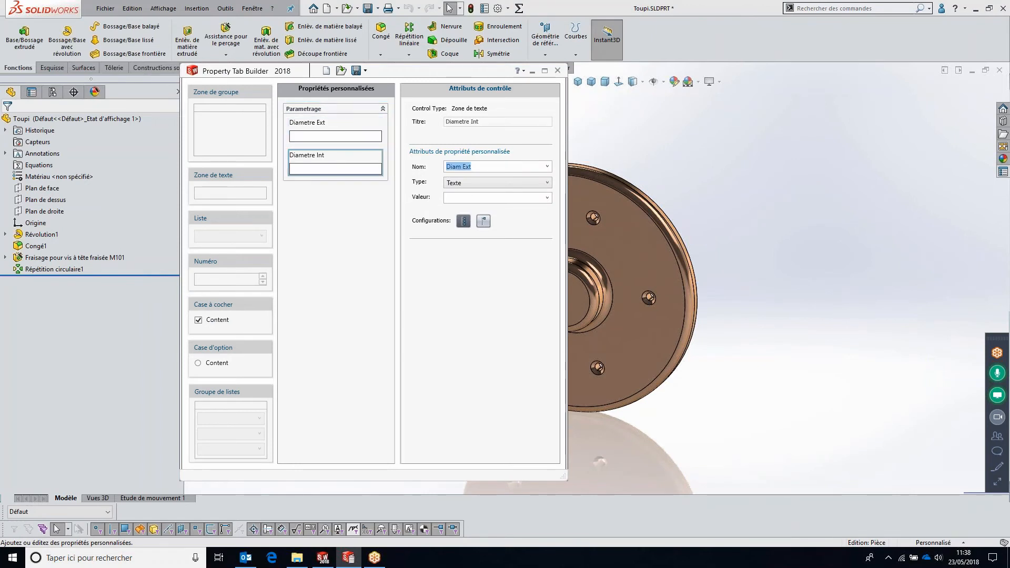
click(473, 167)
key(BackSpace)
key(BackSpace)
key(BackSpace)
text(Int)
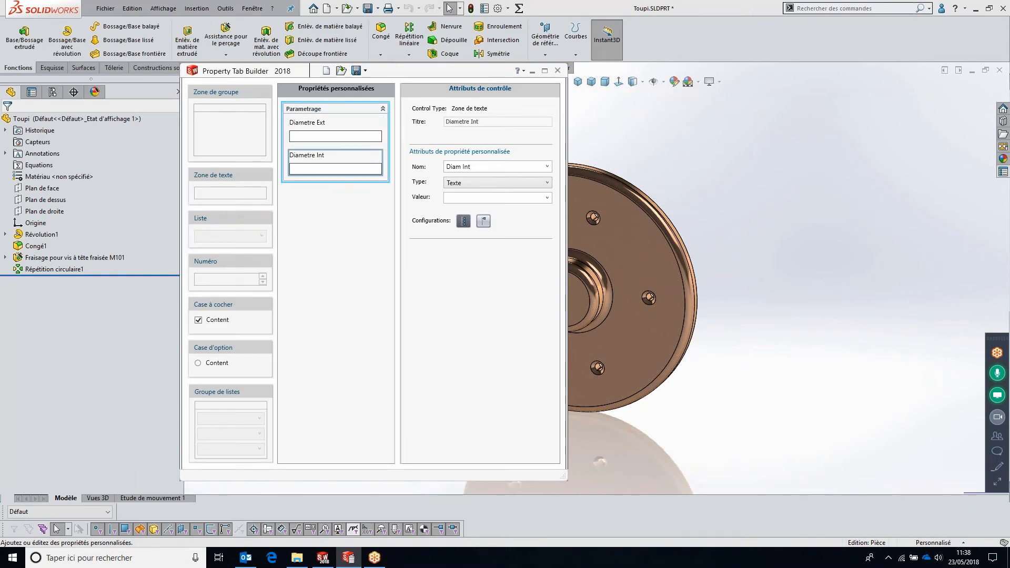
click(358, 72)
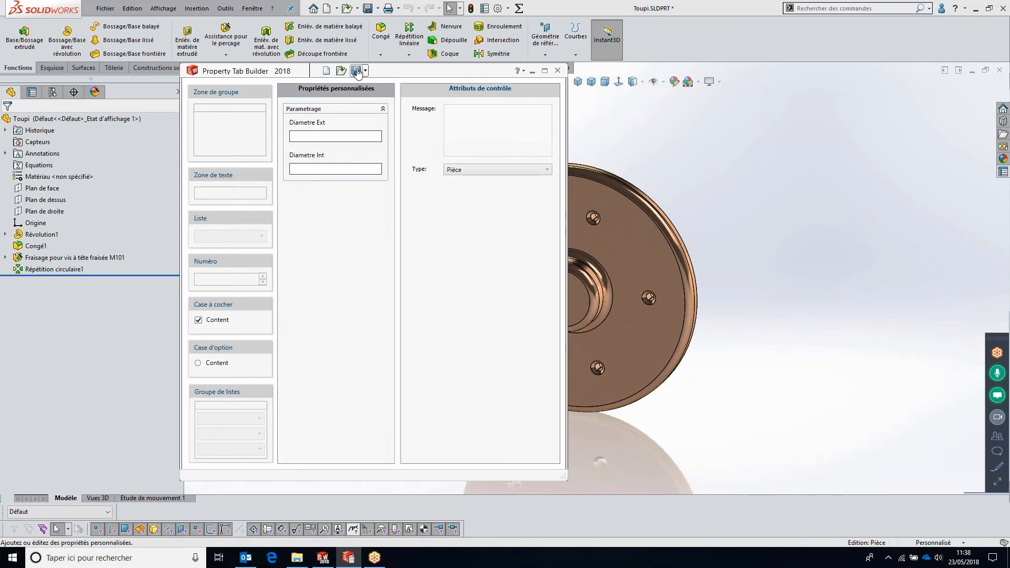
Return to SOLIDWORKS and reload the Parametrage.prtprp template for the part's custom properties
click(986, 221)
click(1000, 177)
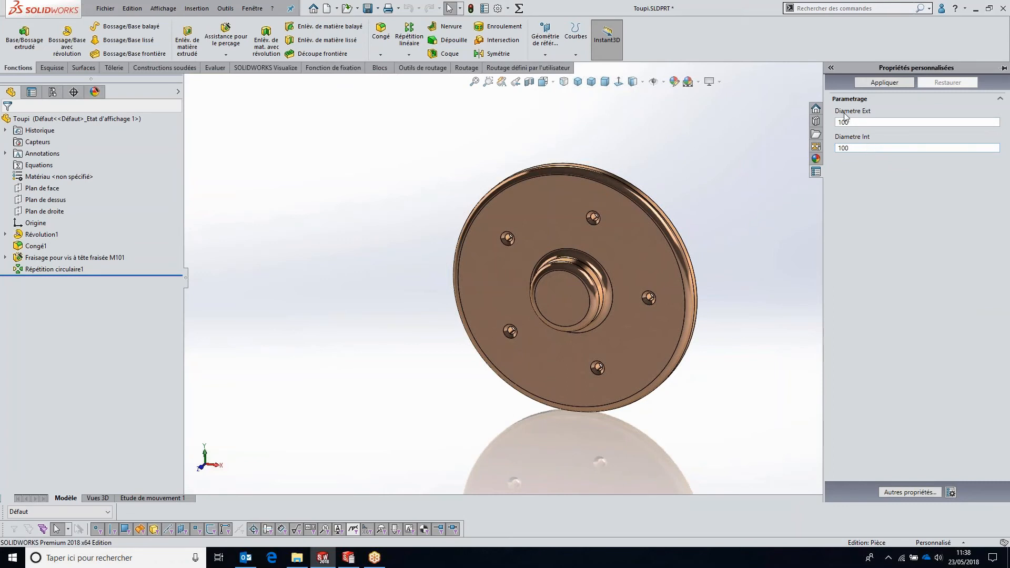
click(951, 492)
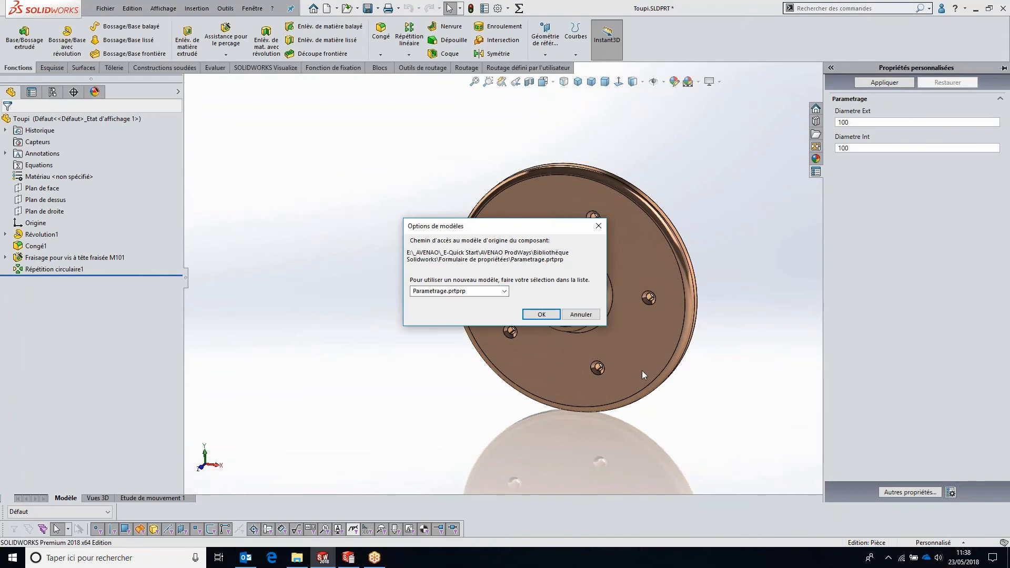
click(476, 291)
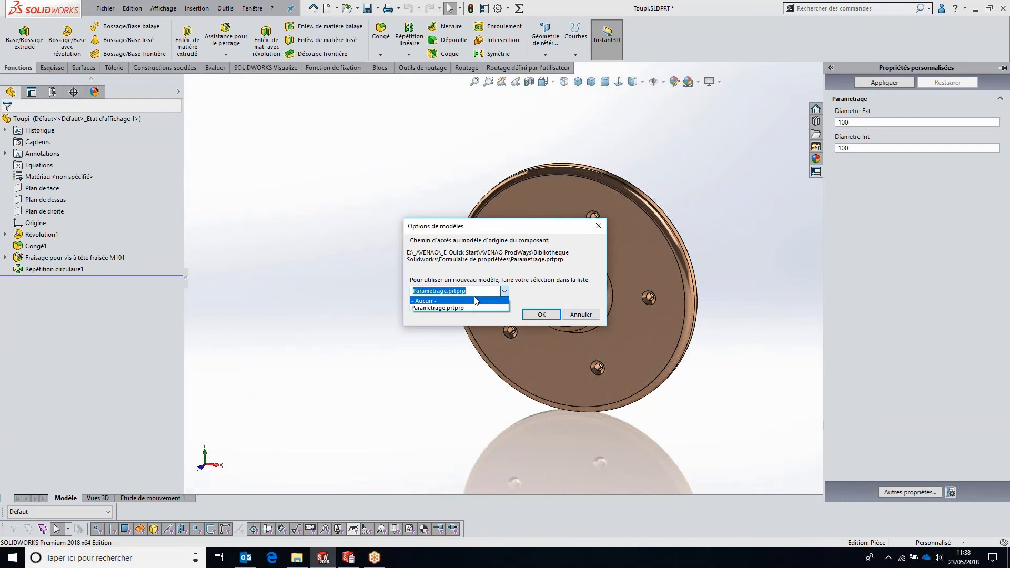
click(486, 307)
click(495, 292)
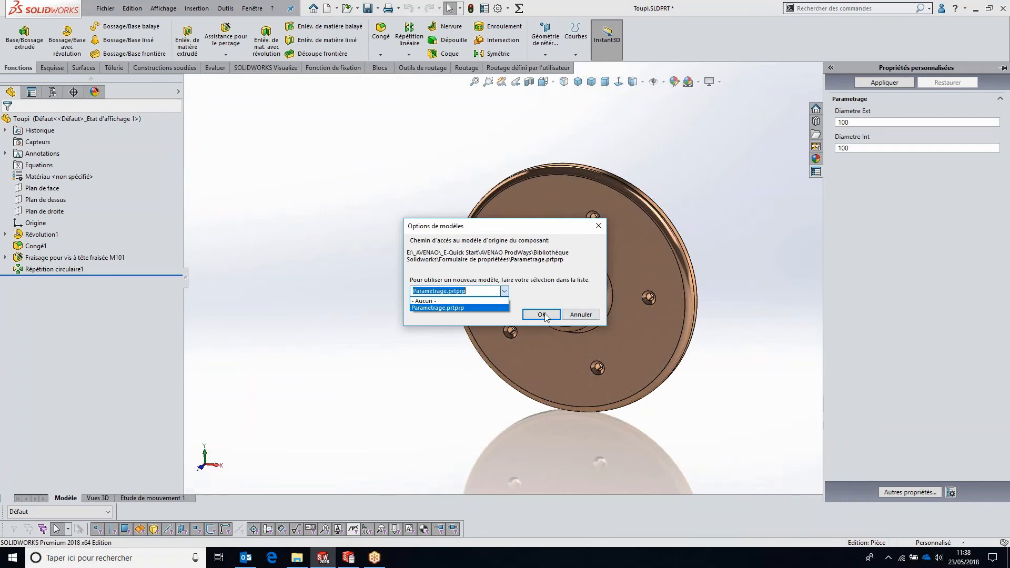
click(542, 315)
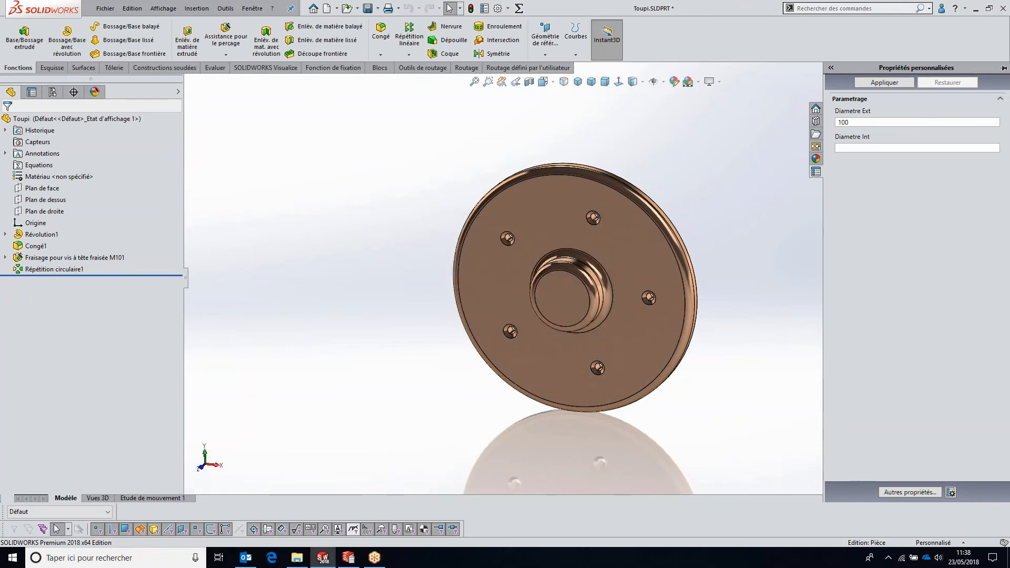
Apply 300 for Diametre Ext and 100 for Diametre Int, and check both in the configuration-specific file properties
double_click(842, 122)
text(300)
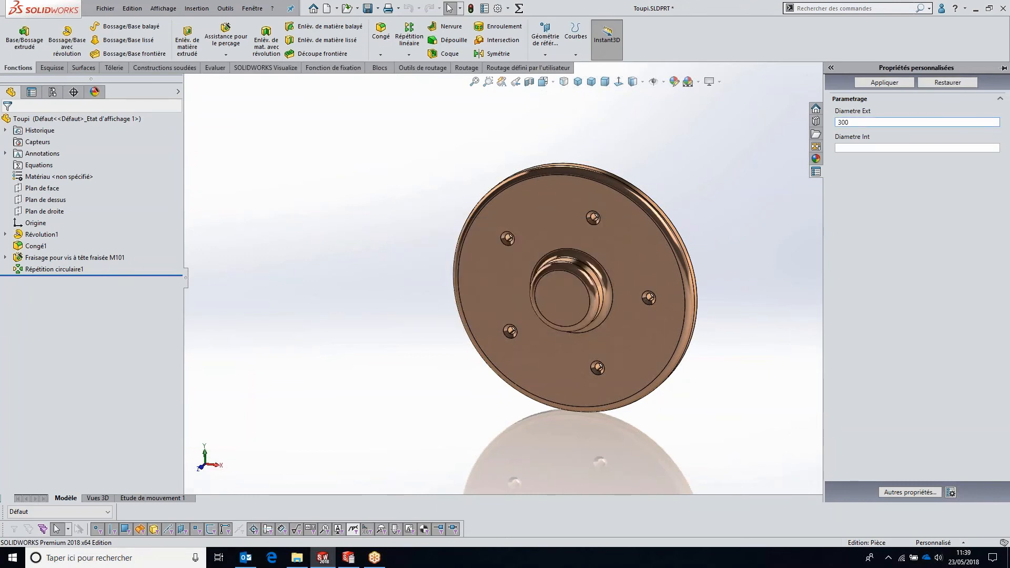
click(839, 148)
text(100)
key(Tab)
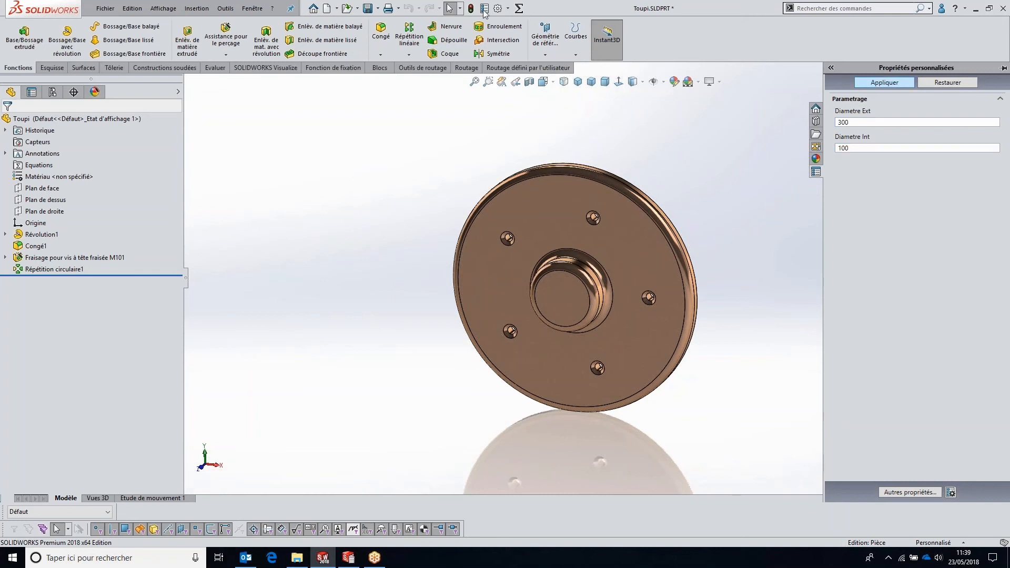
key(Return)
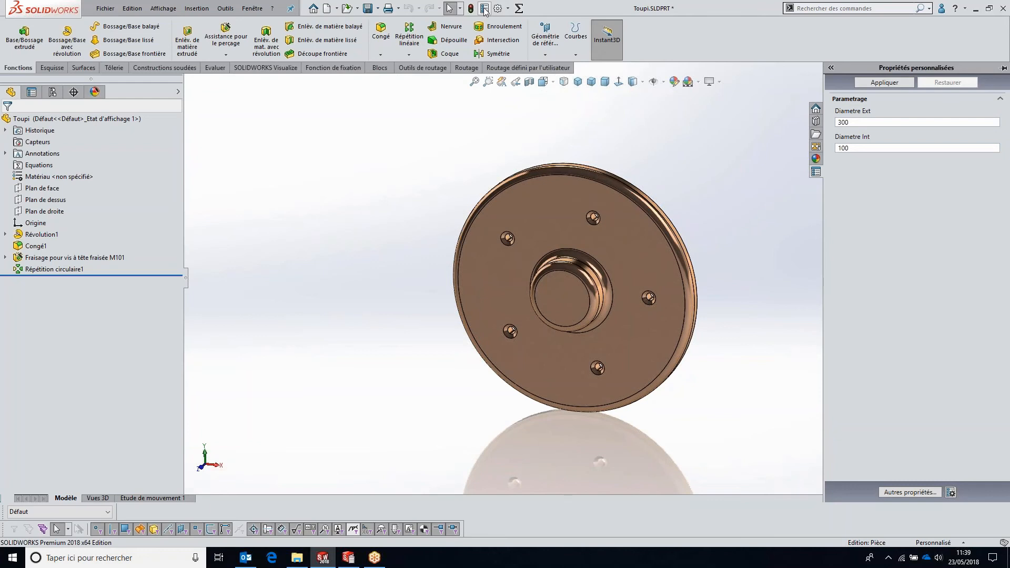
click(484, 9)
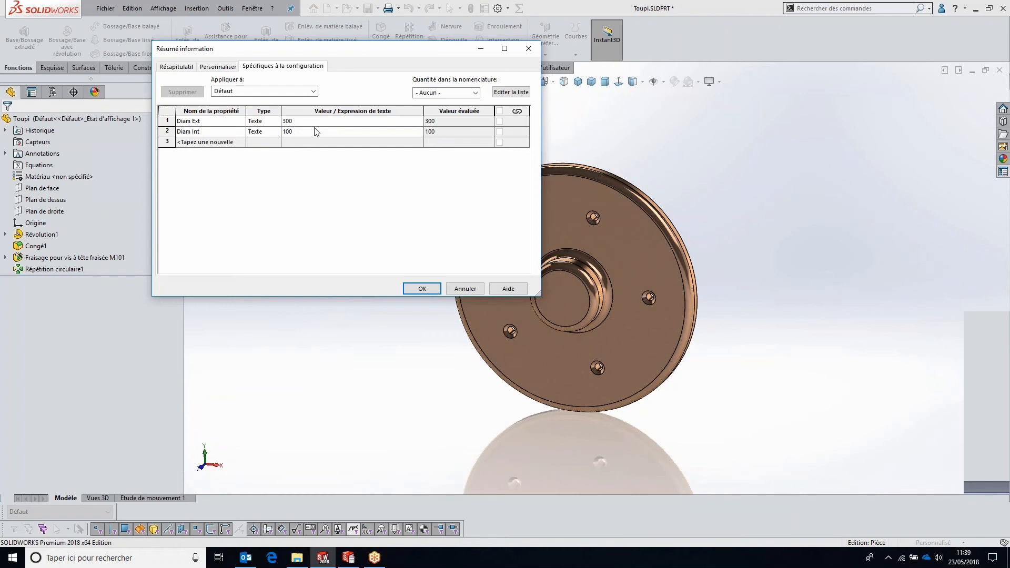
Link the disc's outer diameter dimension ØExt to the file property Diam Ext with an equation
click(651, 342)
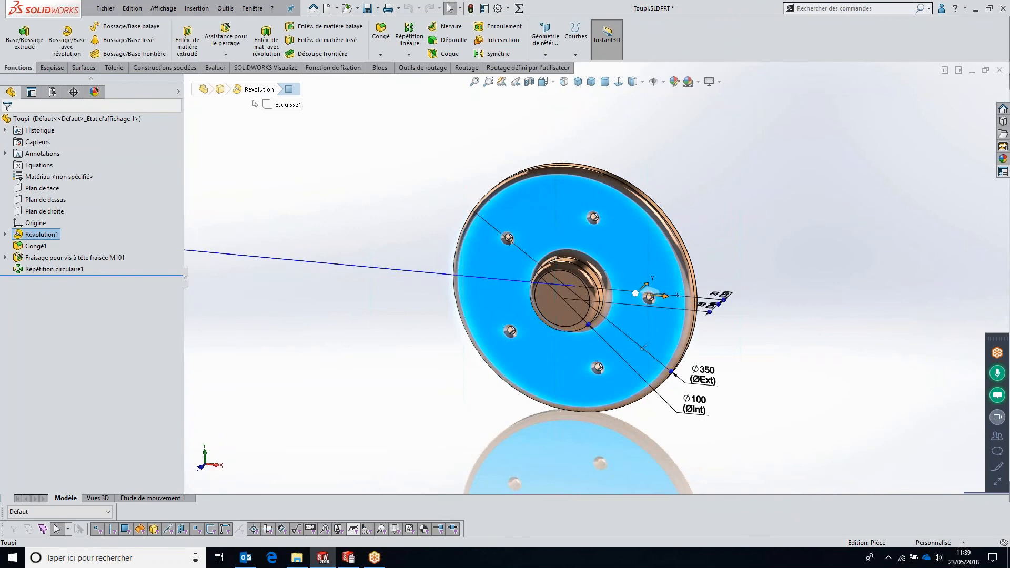
drag(728, 368, 724, 370)
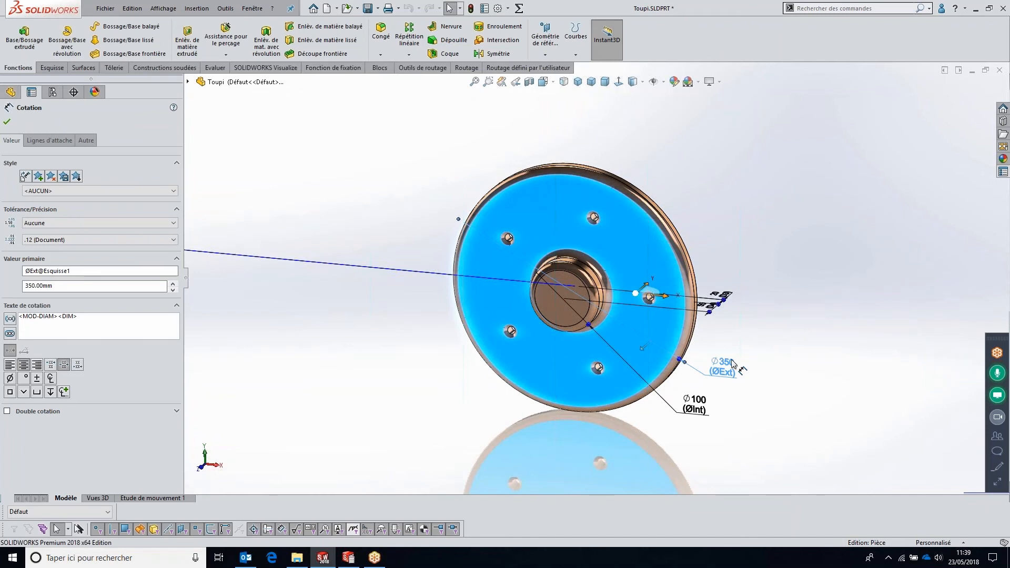
double_click(733, 363)
text(=)
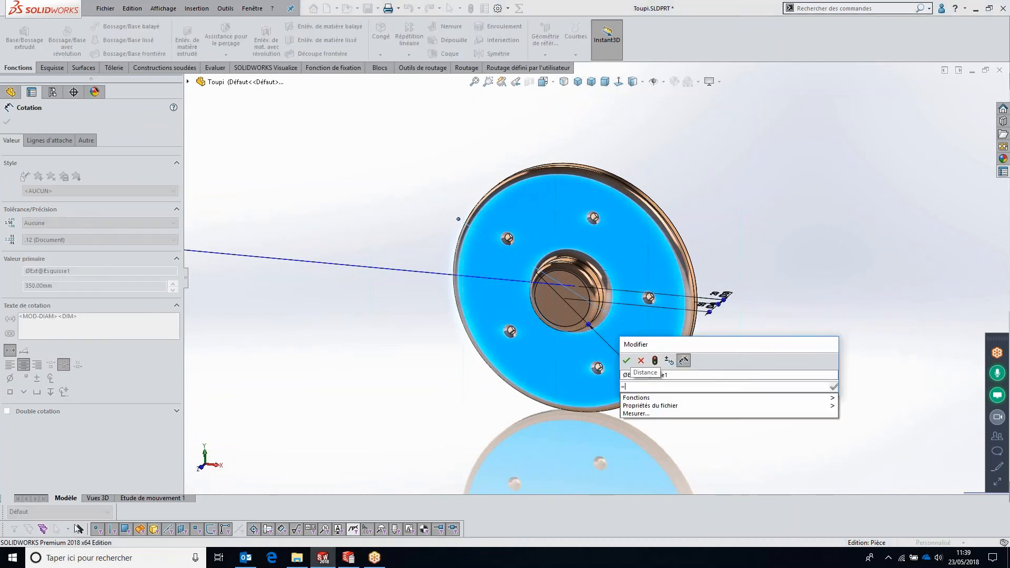
mouse_move(683, 406)
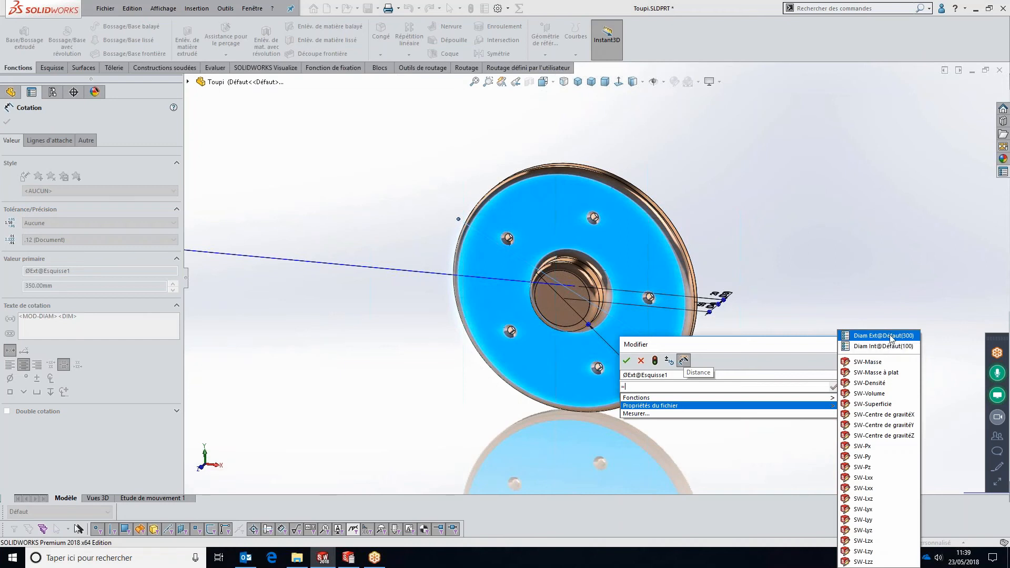
click(626, 361)
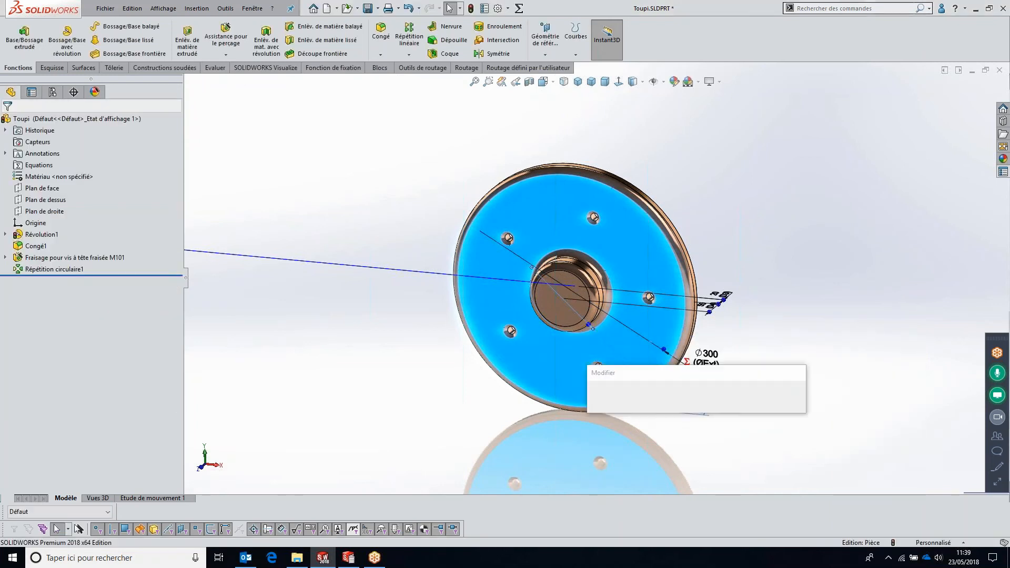
Link the disc's inner diameter dimension ØInt to the file property Diam Int with an equation and rebuild the part
text(=)
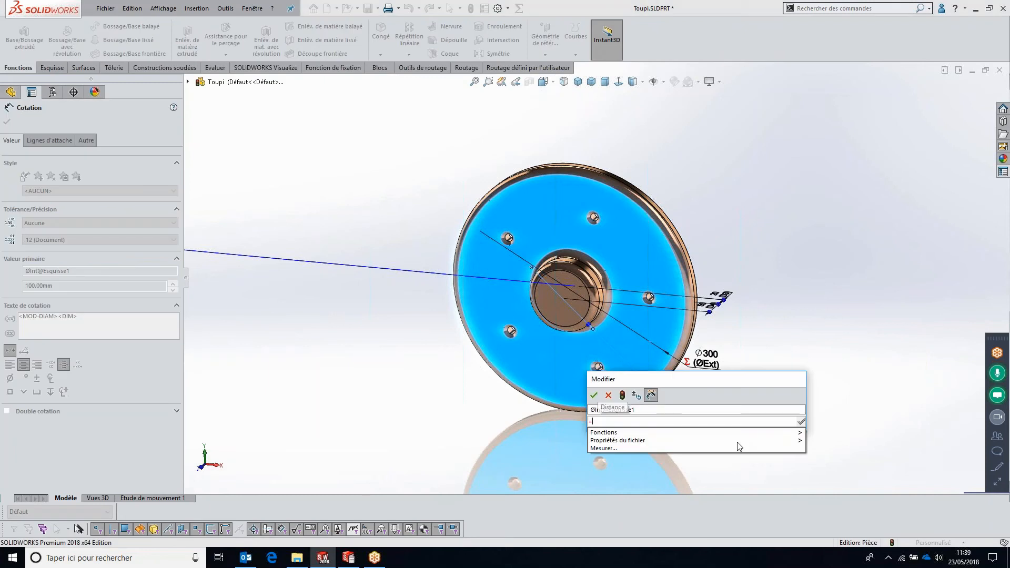
mouse_move(739, 440)
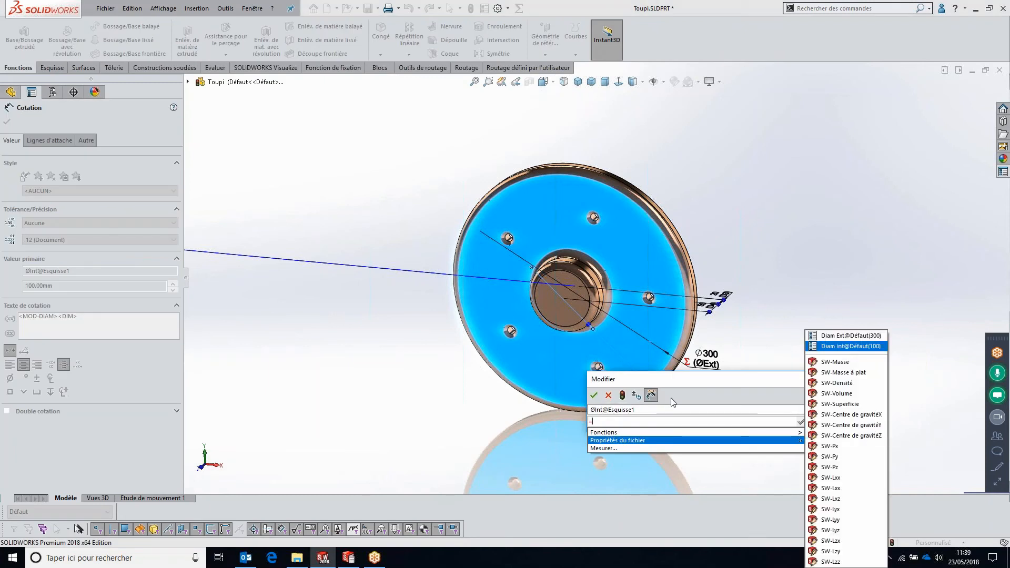
click(850, 346)
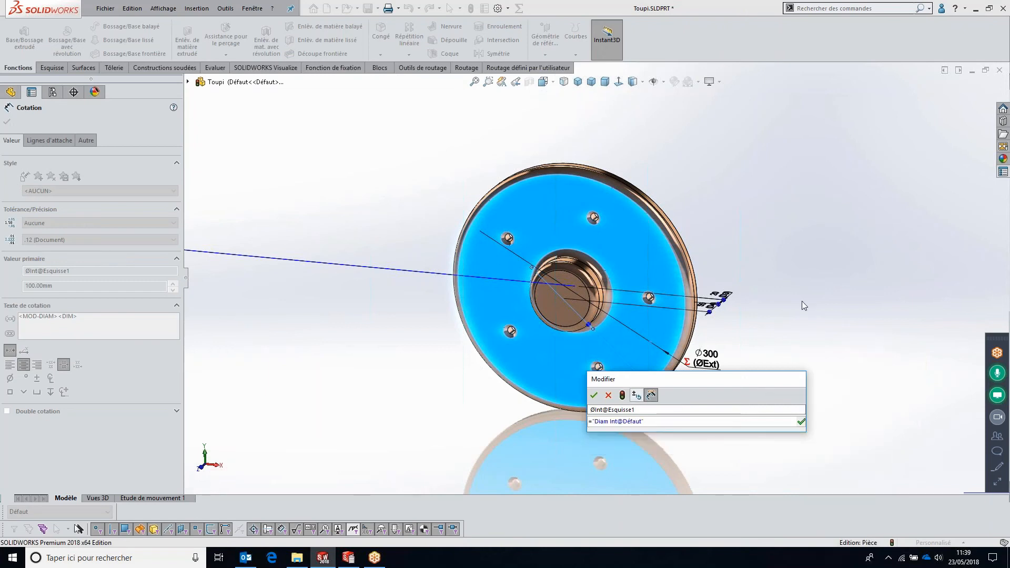
click(770, 278)
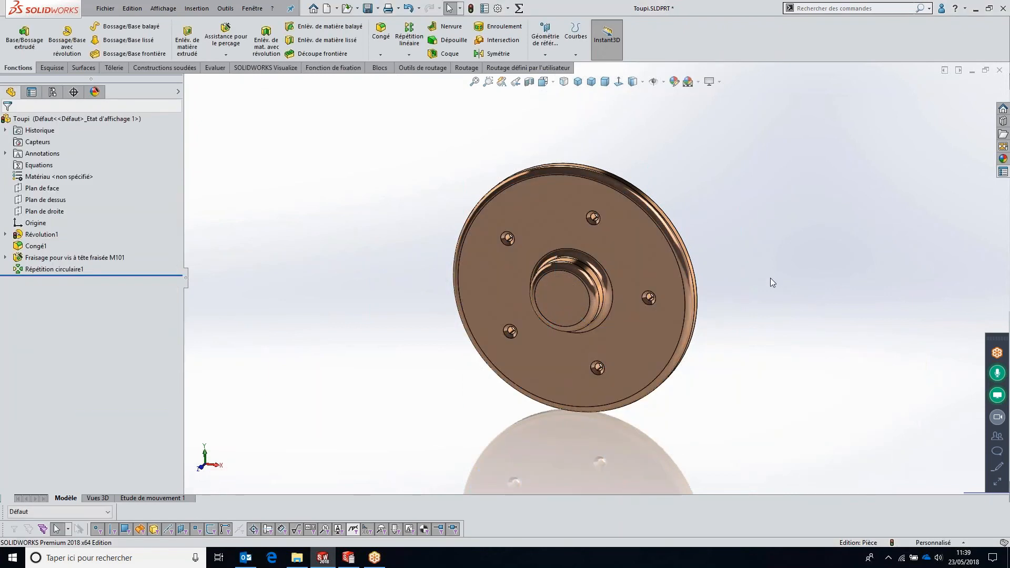
key(ctrl+b)
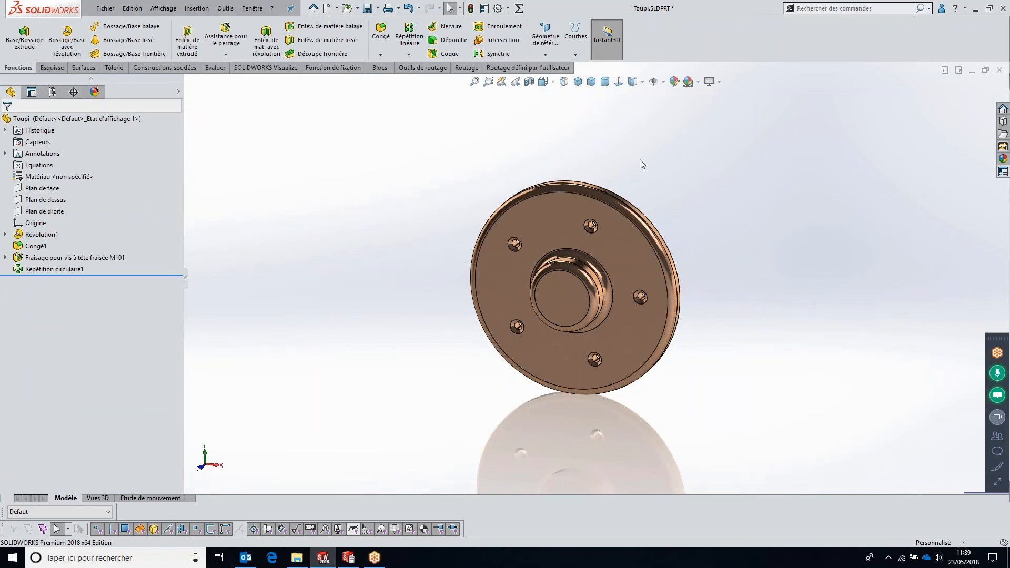
scroll(599, 287, down, 1)
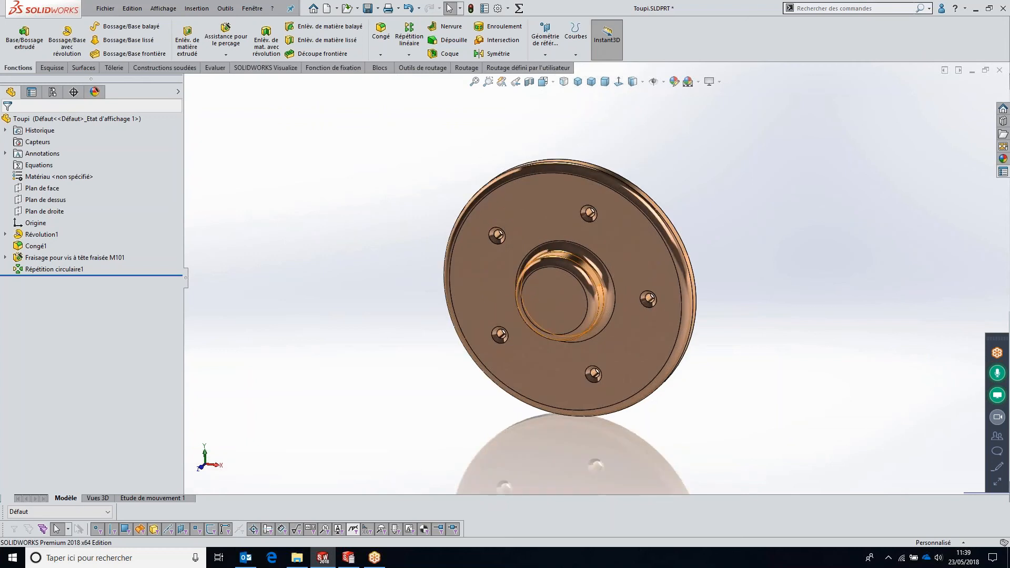
scroll(600, 265, down, 2)
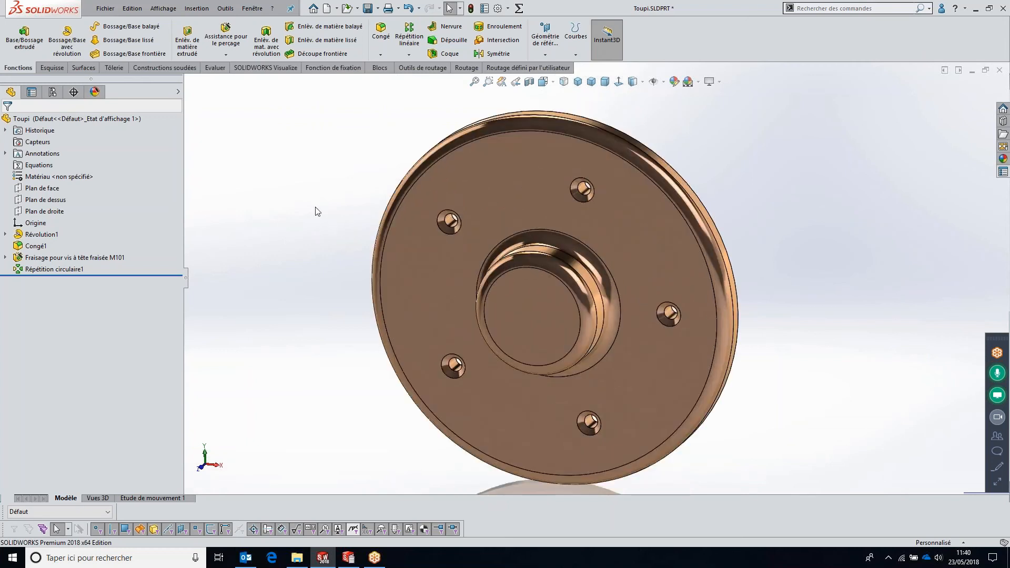
Save the part as the part template Toupi.PRTDOT in the Modèles AVENAO folder under AVENAO ProdWays\Bibliothéque Solidworks on DATA (E:)
click(378, 8)
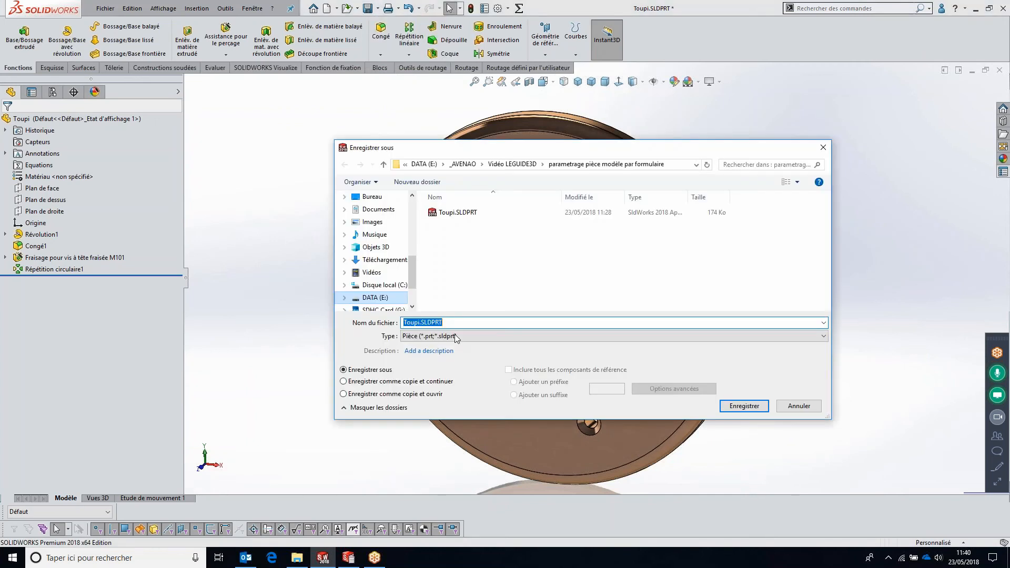
click(454, 335)
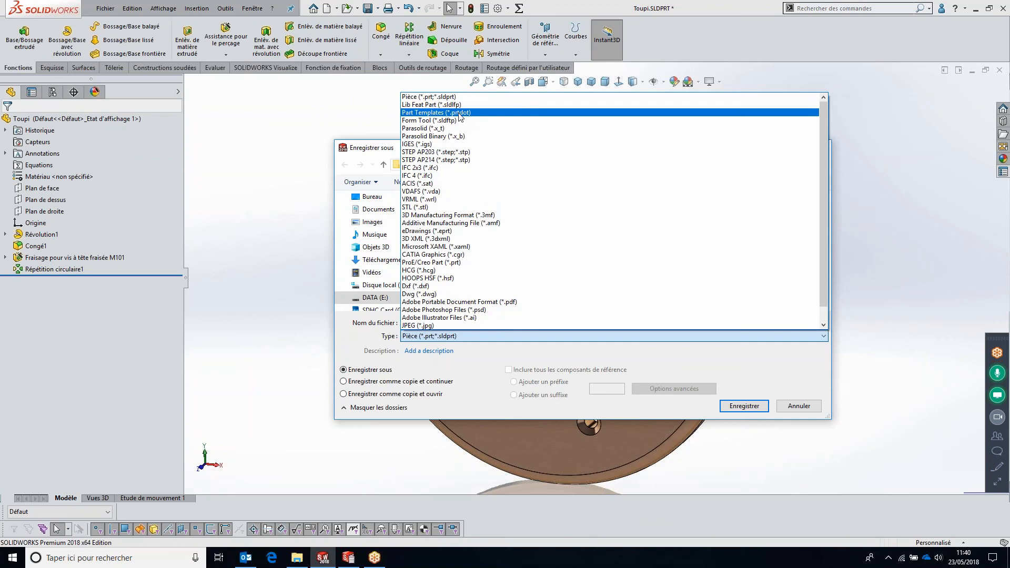
click(459, 112)
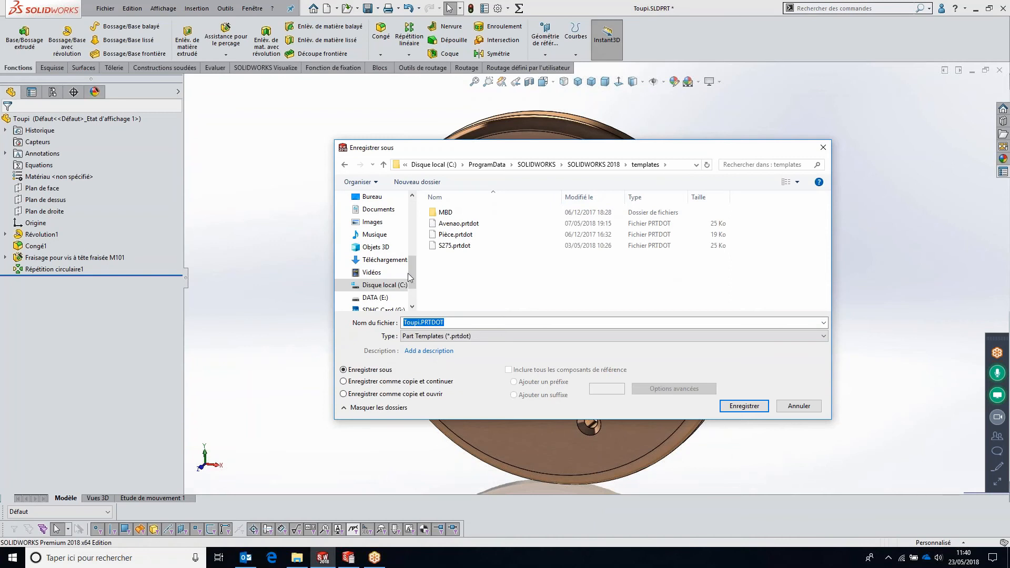
click(375, 297)
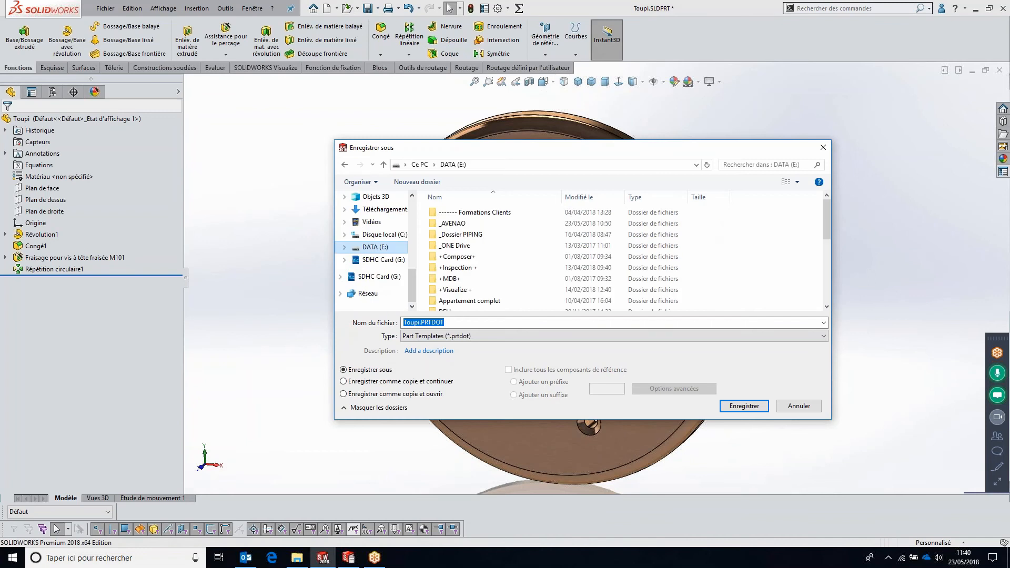
double_click(451, 223)
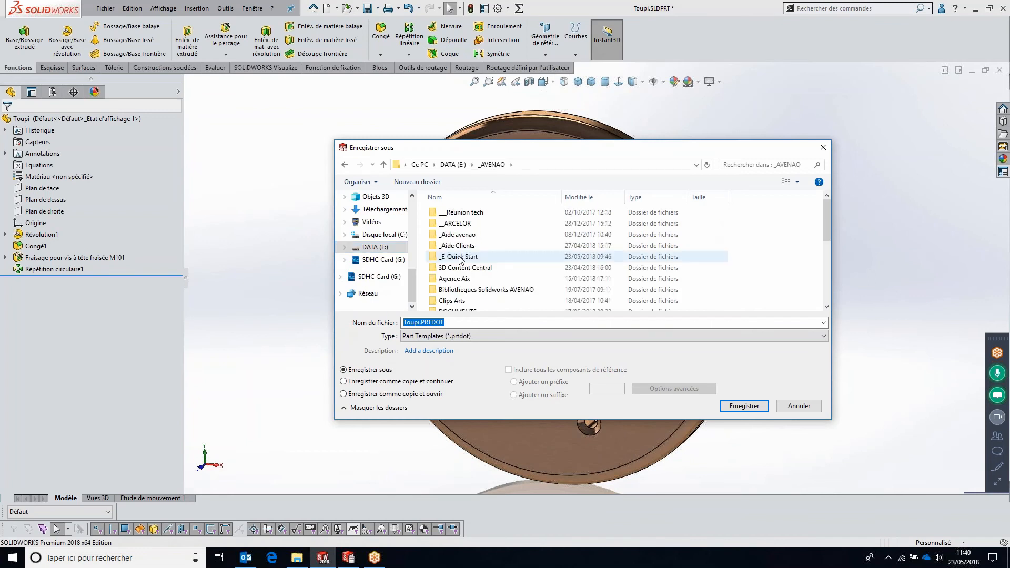
double_click(458, 256)
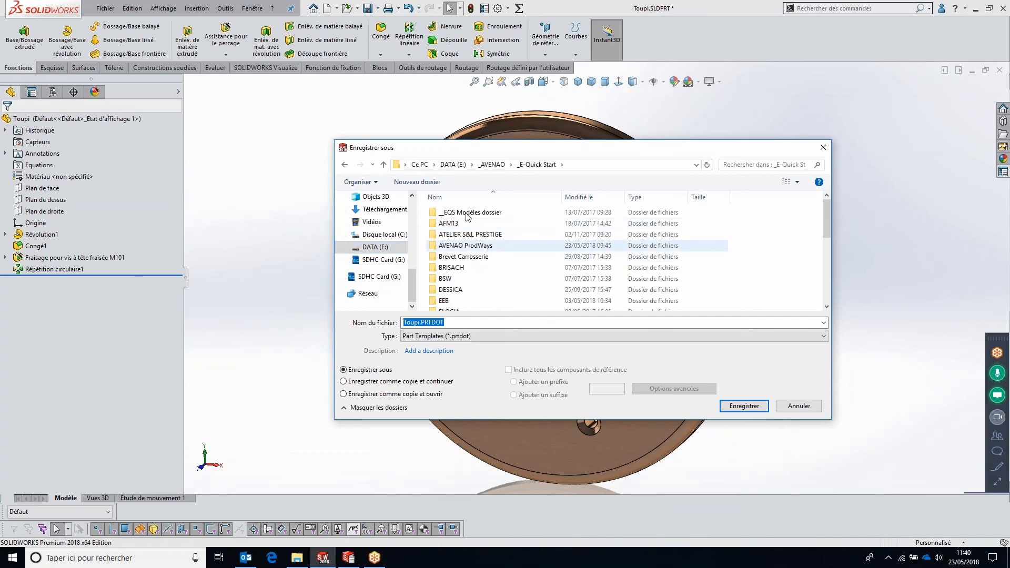
double_click(466, 245)
double_click(465, 222)
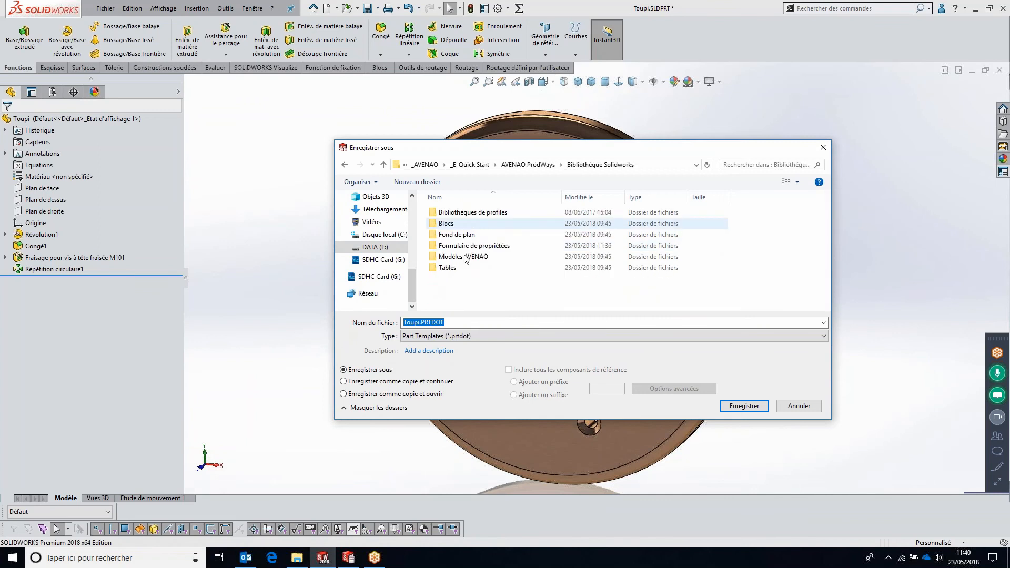
double_click(463, 257)
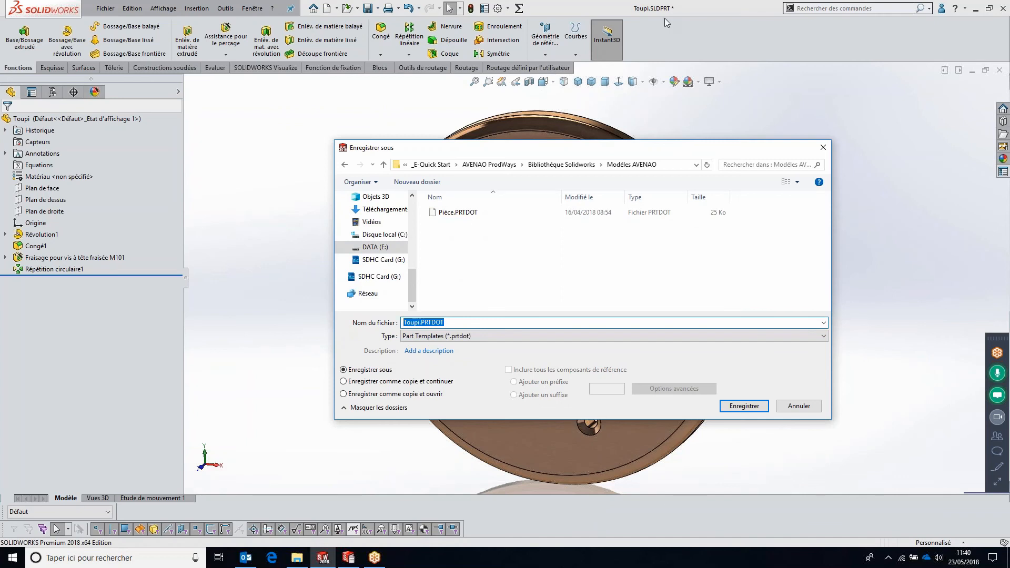
click(743, 406)
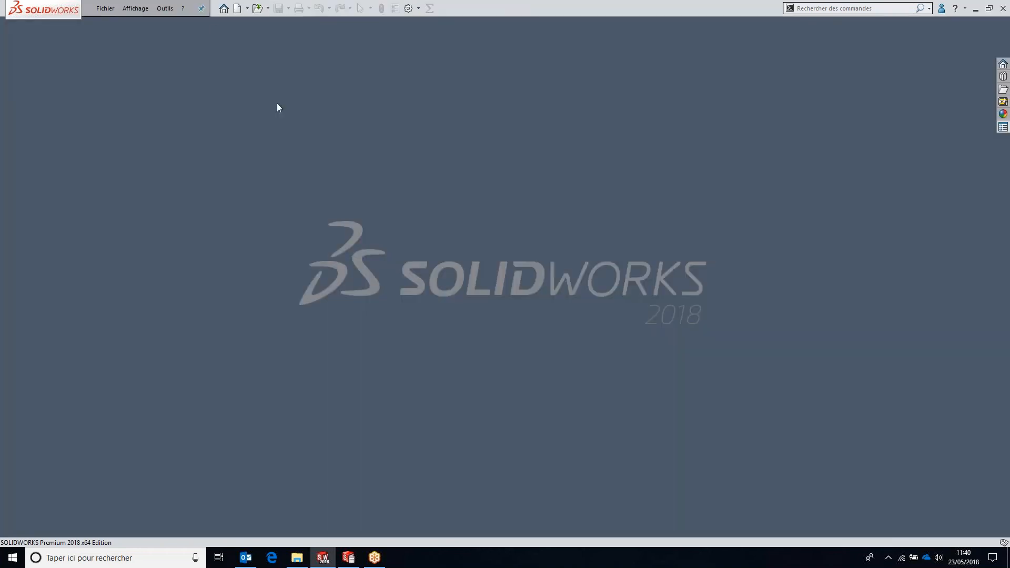
Review the default document template settings in the system options
click(223, 9)
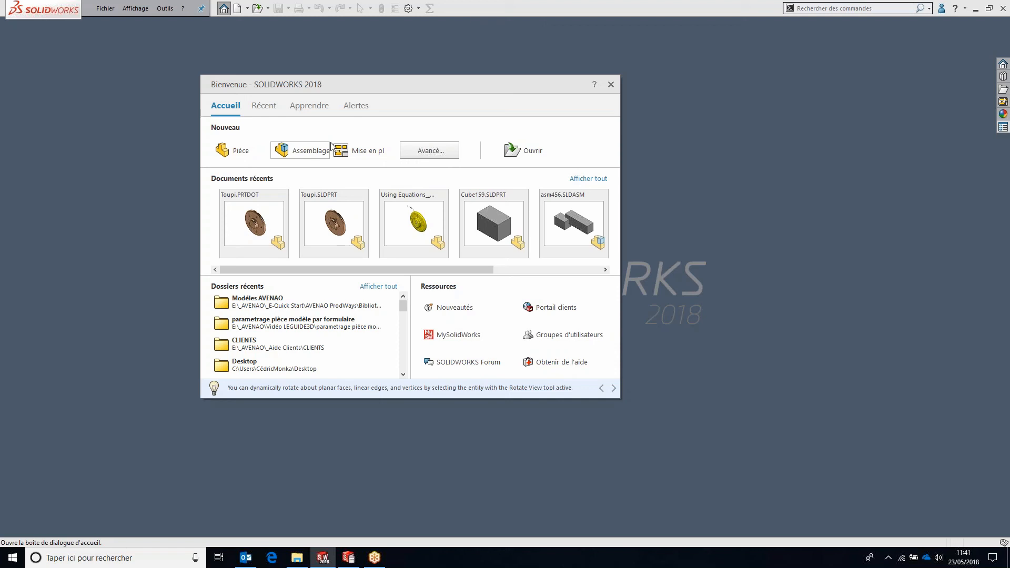
click(409, 8)
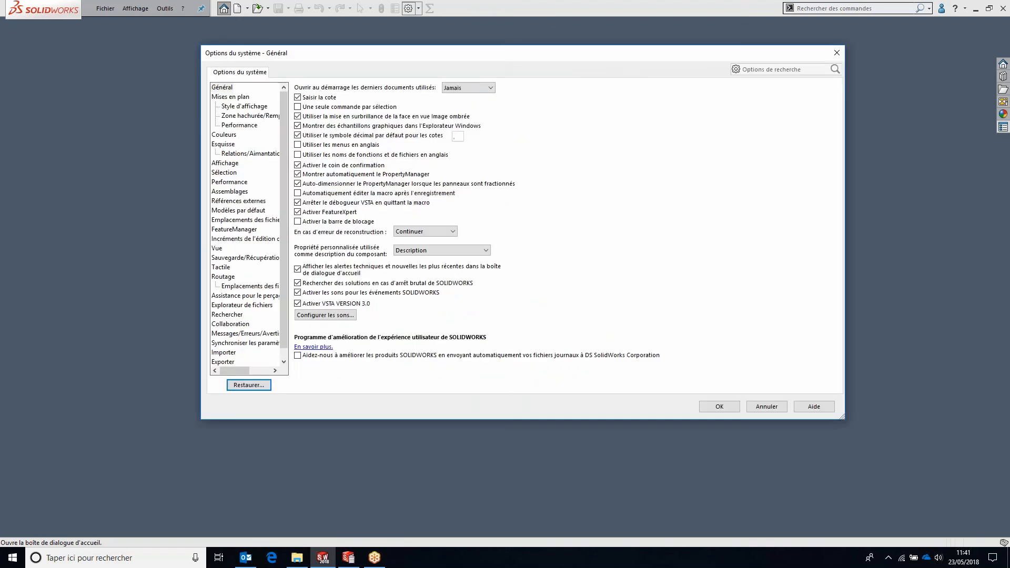
click(225, 210)
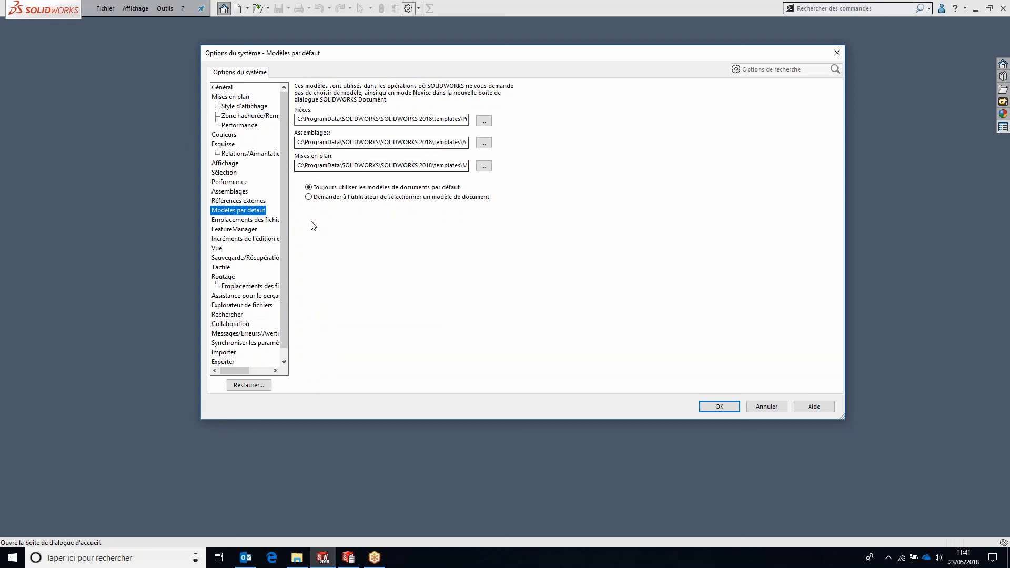
click(719, 407)
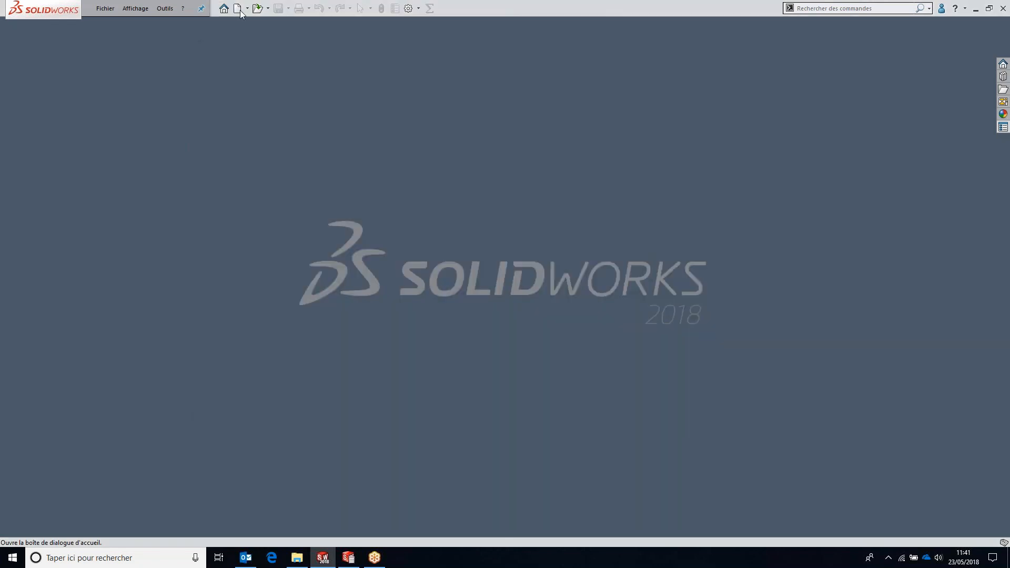
Create a new part from the Toupi template in the Modèles AVENAO group
click(239, 9)
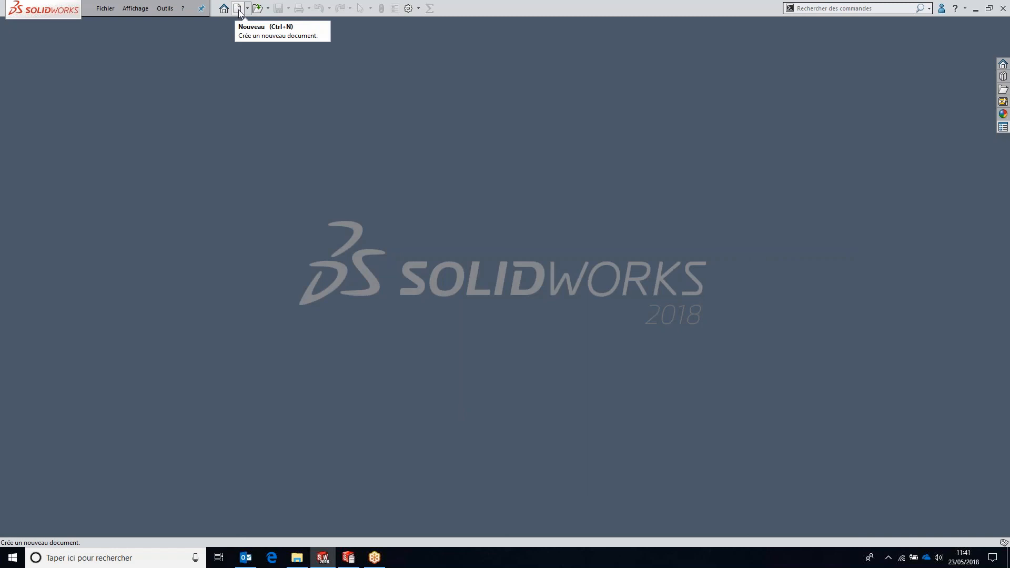
key(ctrl+n)
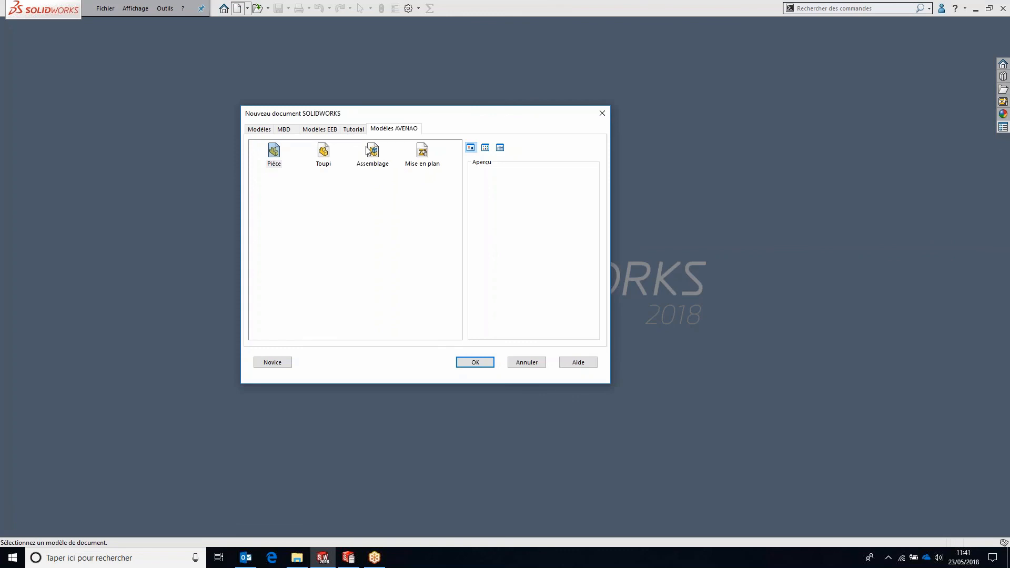
click(323, 153)
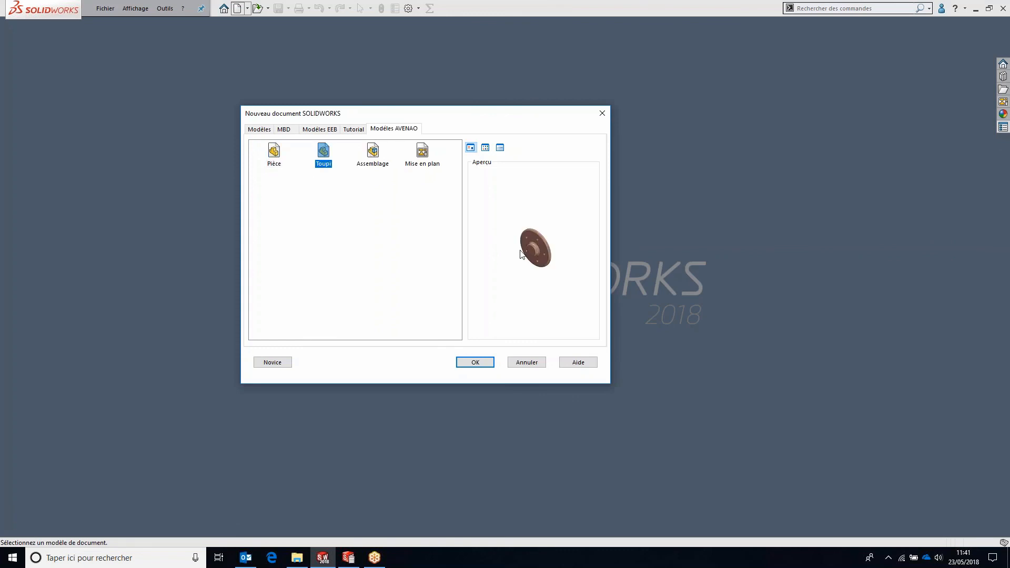
click(476, 363)
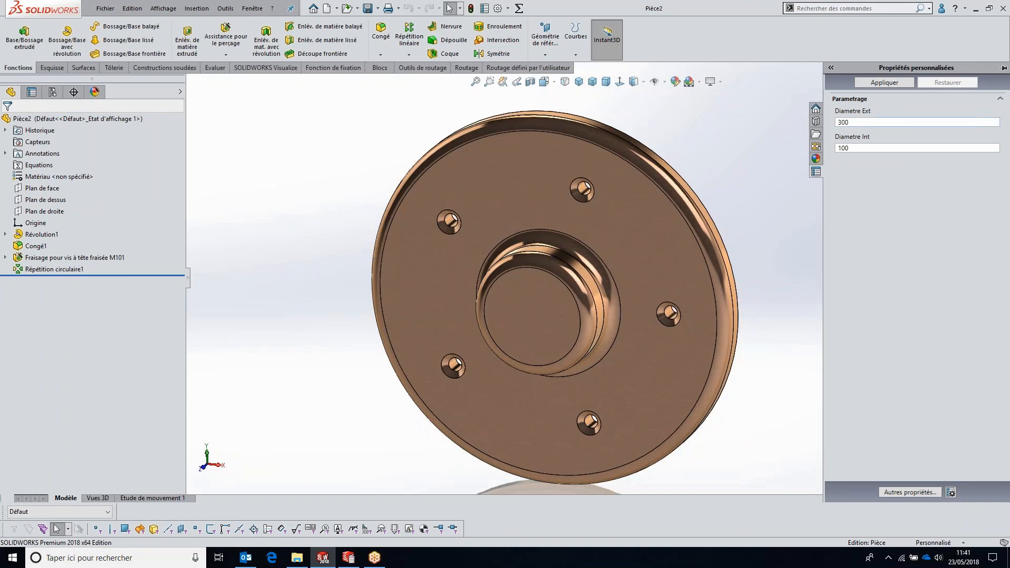
Apply 500 for Diametre Ext and 185 for Diametre Int in the Parametrage form, and rebuild the new part
drag(857, 122, 816, 133)
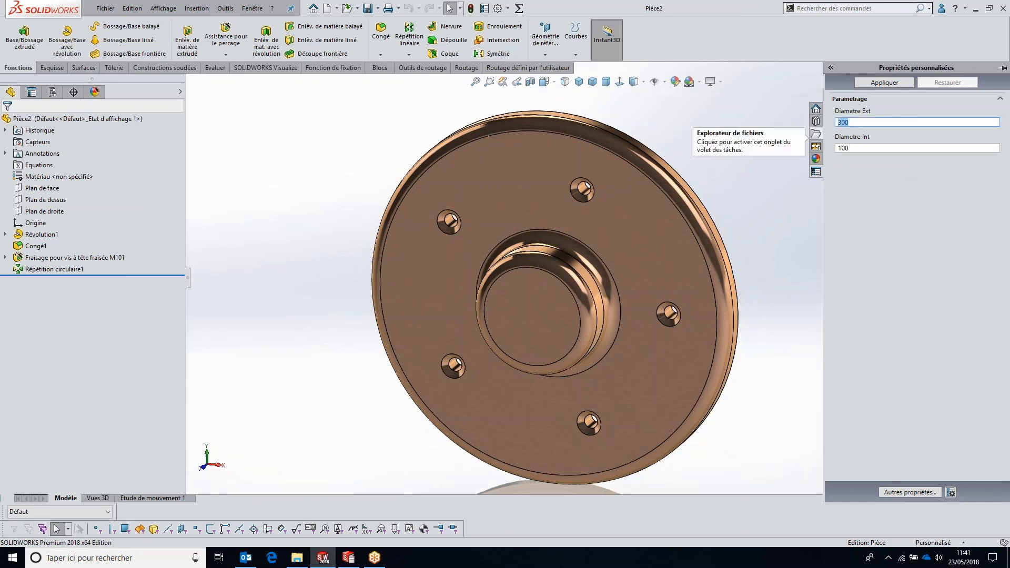
text(500)
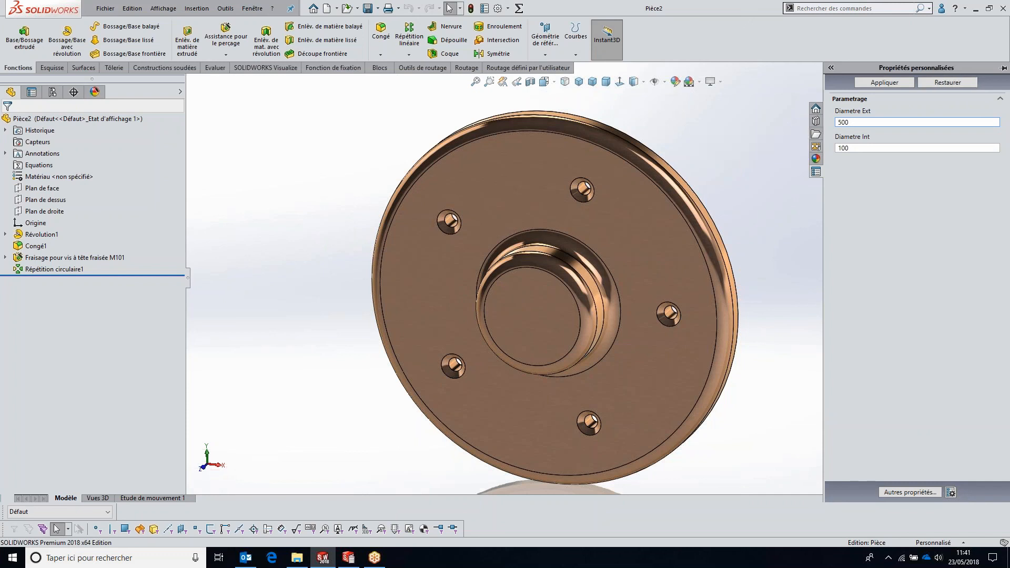
key(Tab)
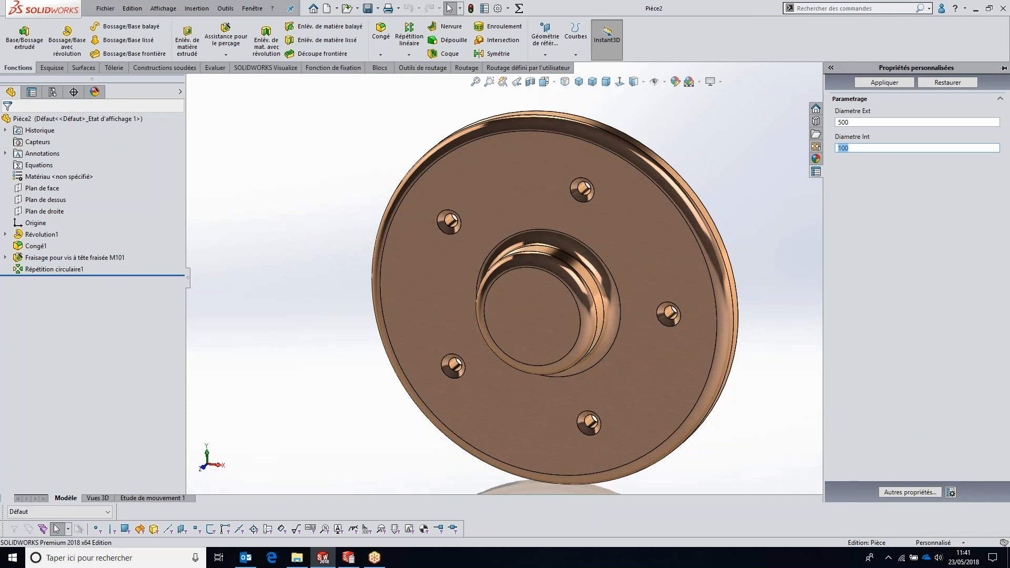
text(185)
click(882, 83)
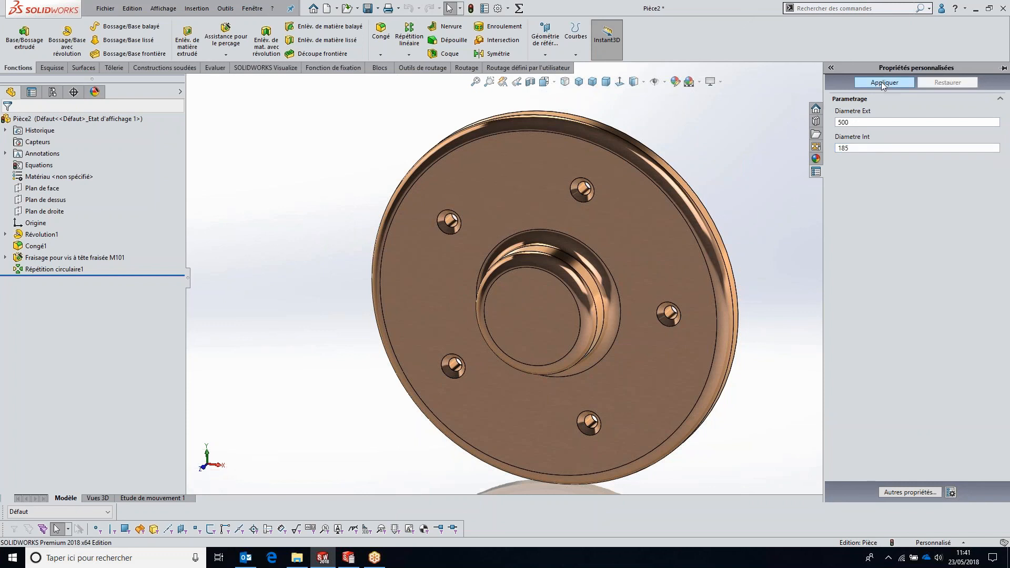
click(756, 171)
key(ctrl+b)
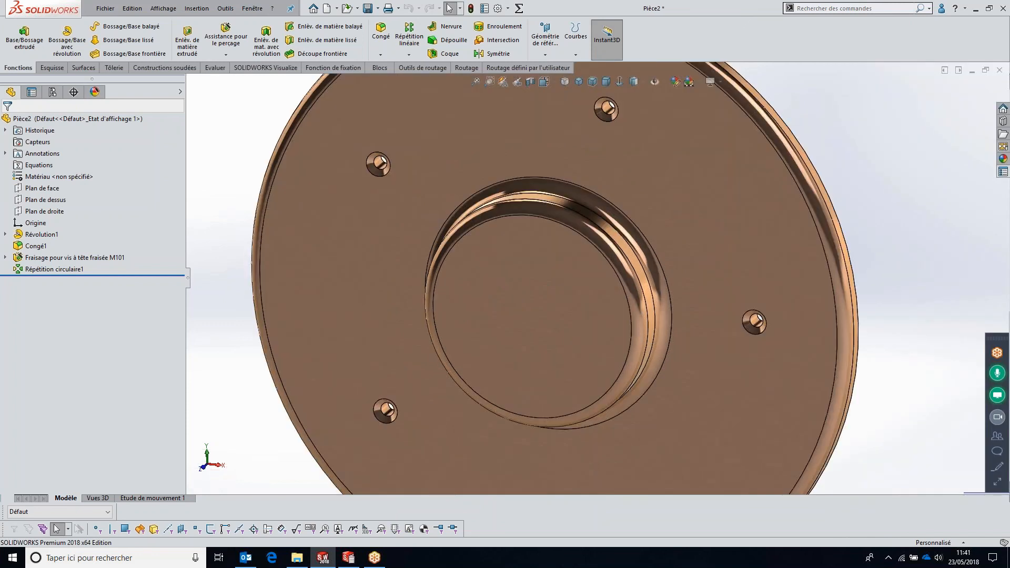
Examine the rebuilt disc's rim, central hub and hole pattern from the front and at an angle
key(f)
scroll(628, 276, down, 2)
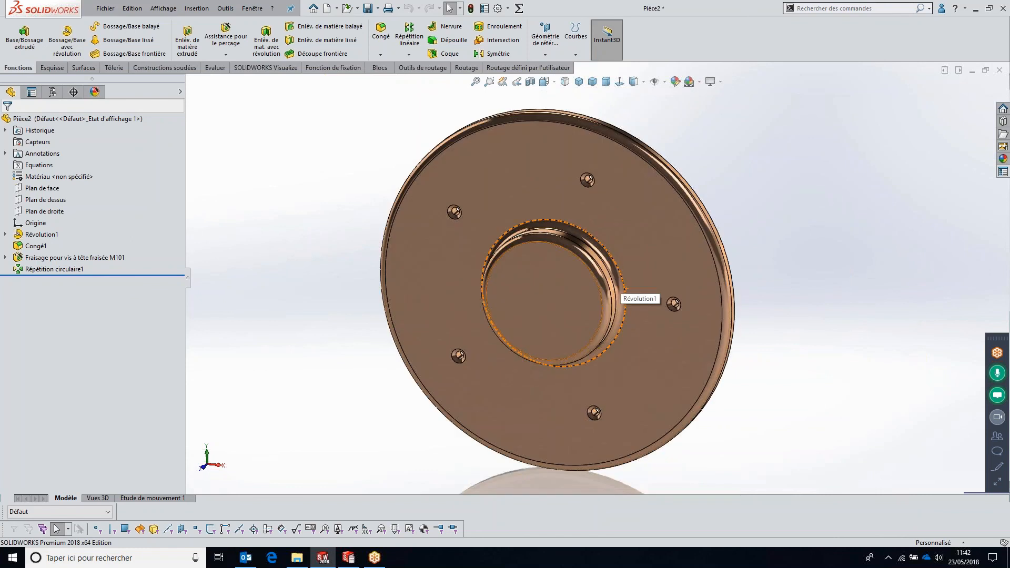
middle_drag(608, 287, 703, 338)
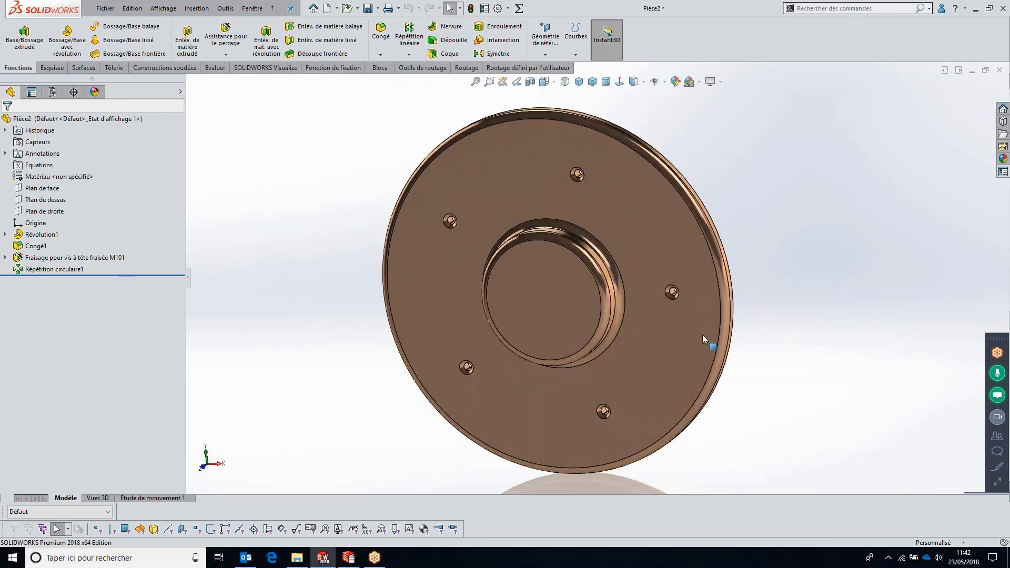
scroll(574, 154, down, 3)
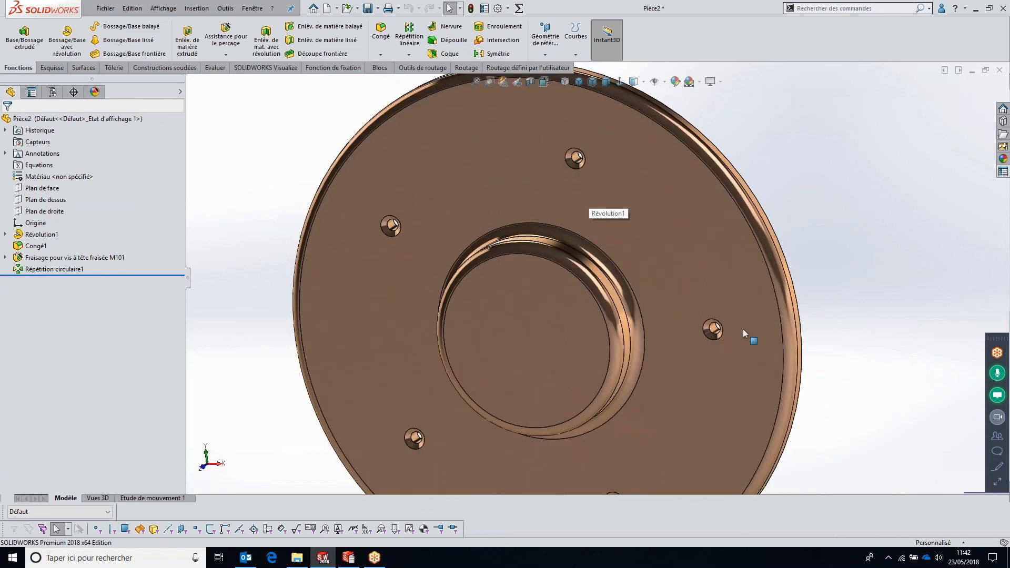
mouse_move(720, 364)
middle_down()
mouse_move(750, 369)
mouse_move(763, 323)
mouse_move(649, 289)
middle_up()
scroll(766, 331, up, 4)
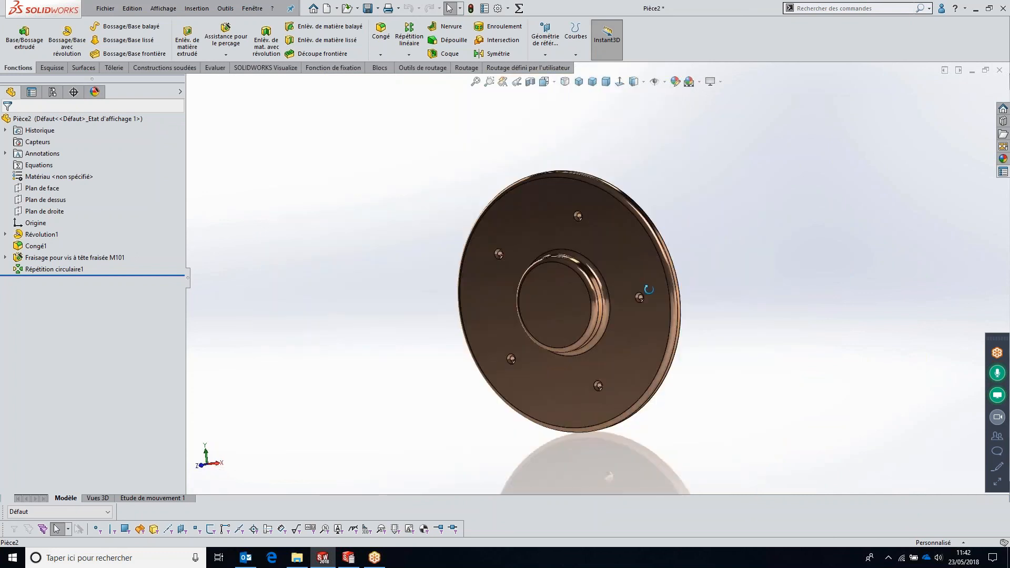
key(ctrl+1)
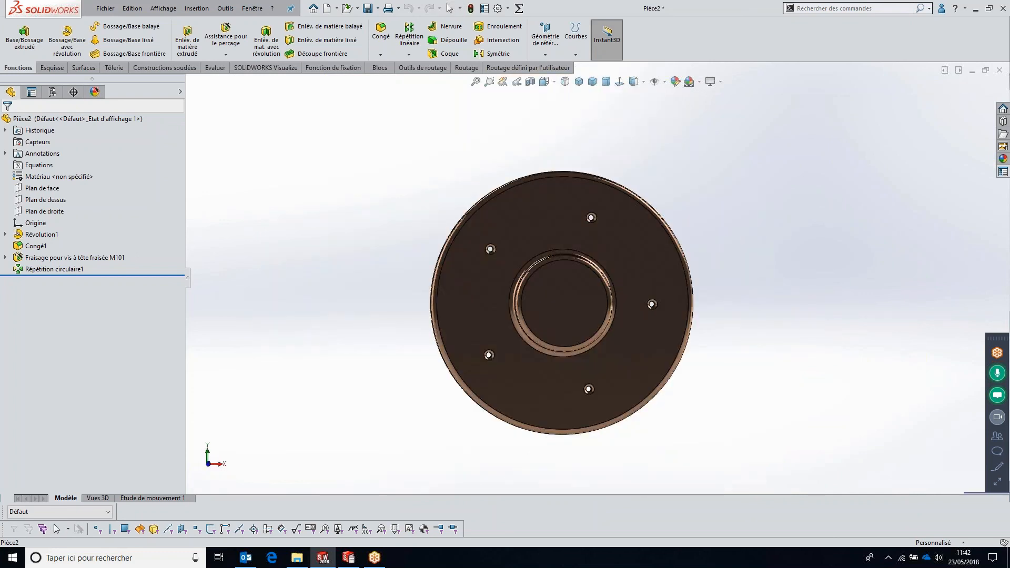
middle_drag(599, 226, 570, 244)
scroll(570, 245, down, 3)
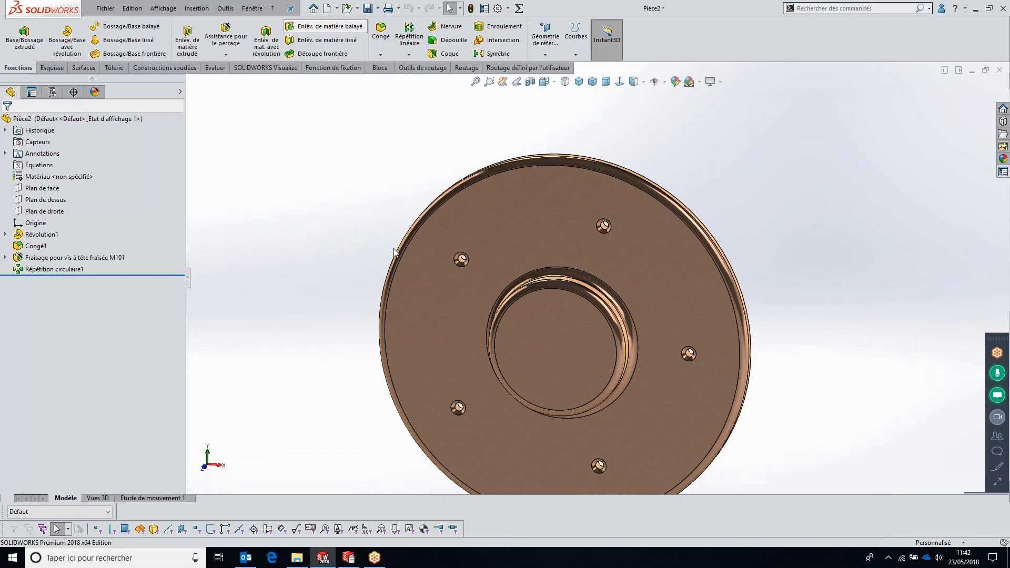
key(ctrl+s)
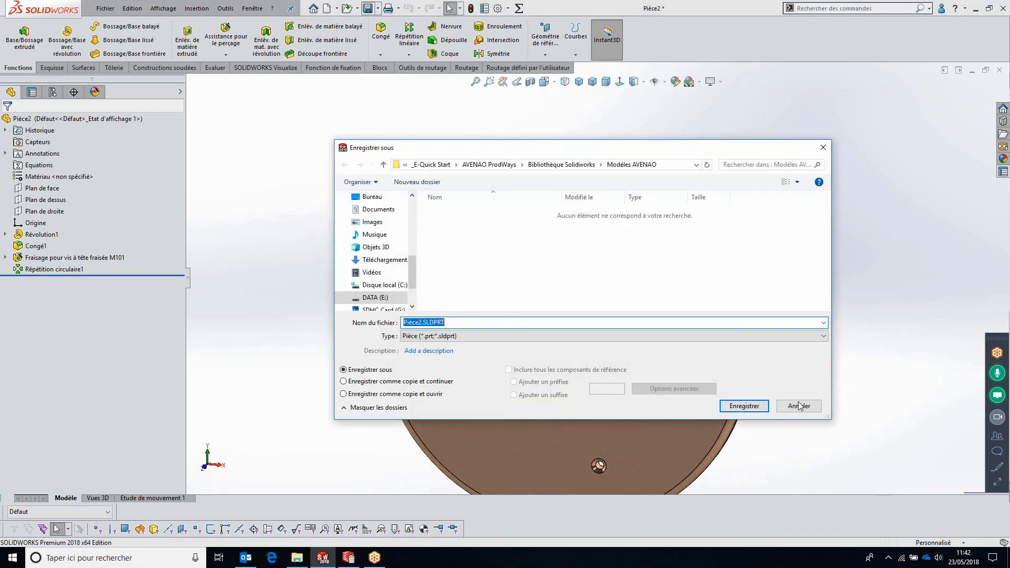
key(Escape)
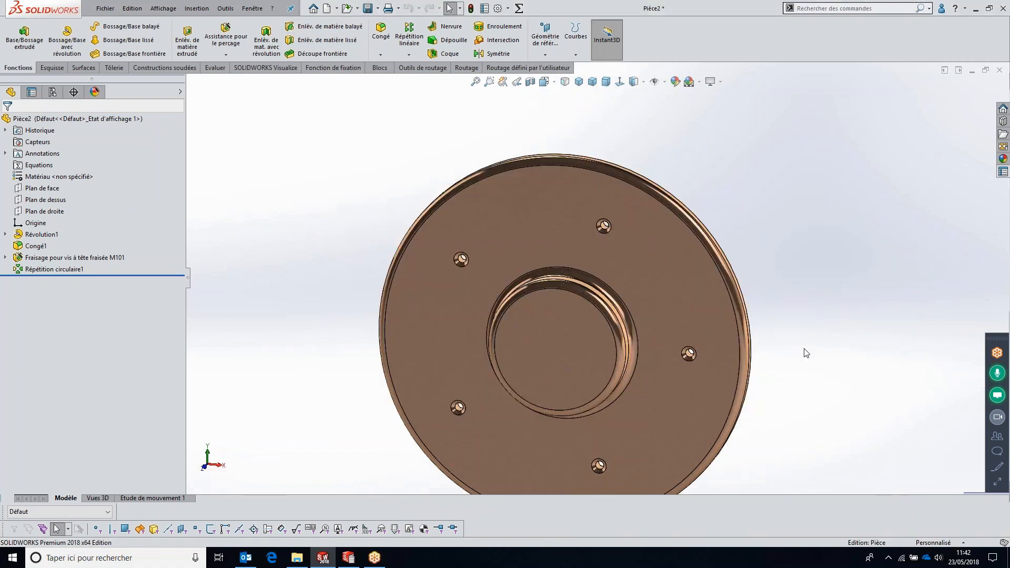
key(f)
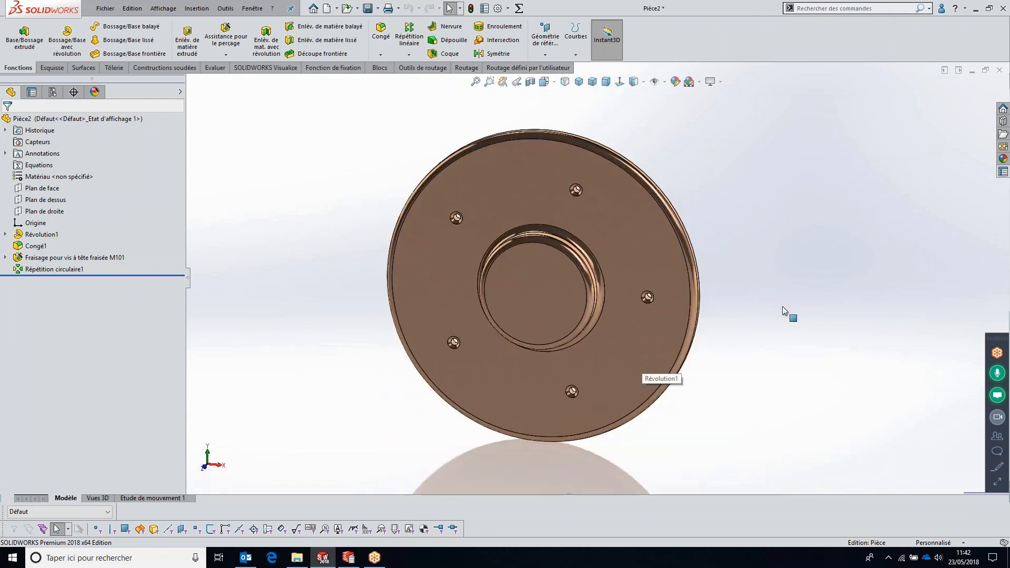